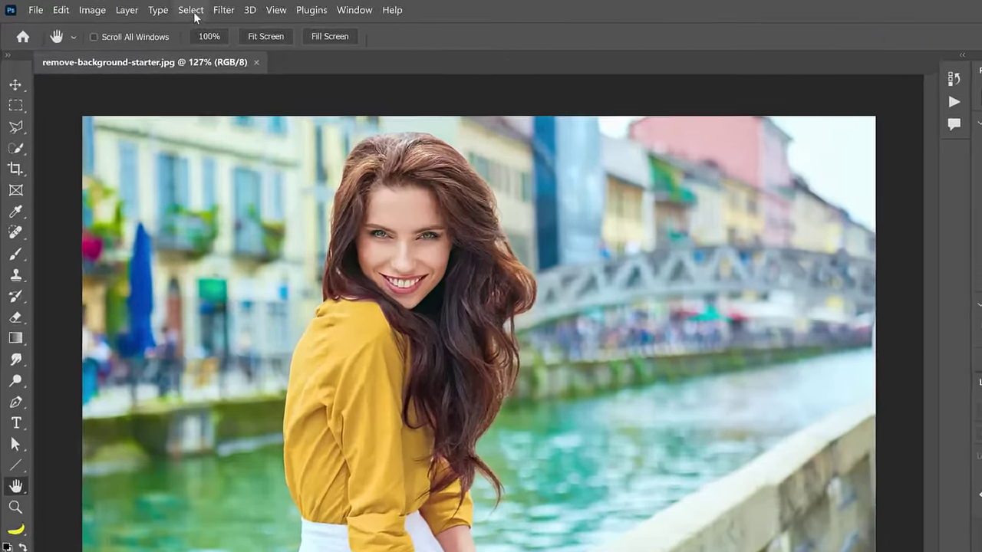
- Open Select and Mask on the canal portrait with the Onion Skin preview
left_click(192, 11)
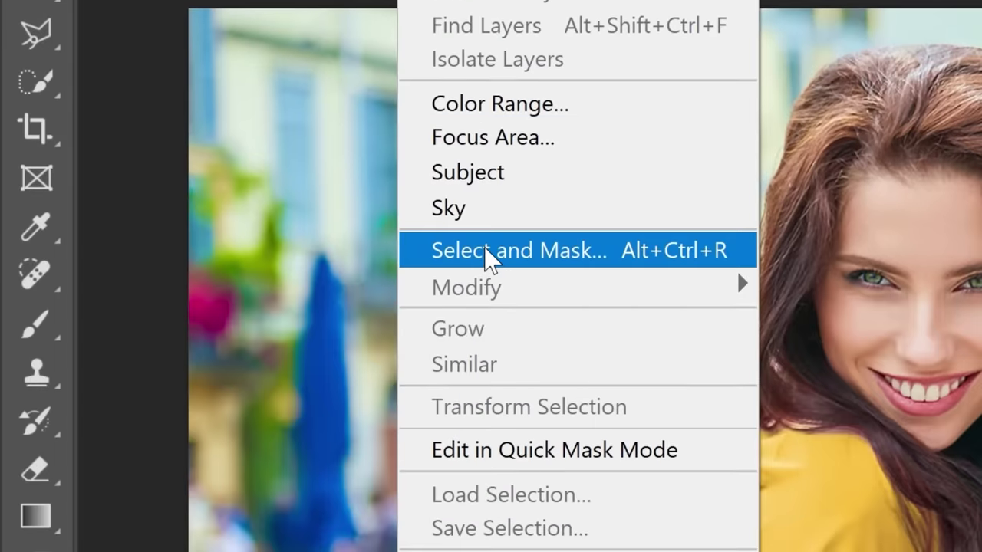
left_click(694, 257)
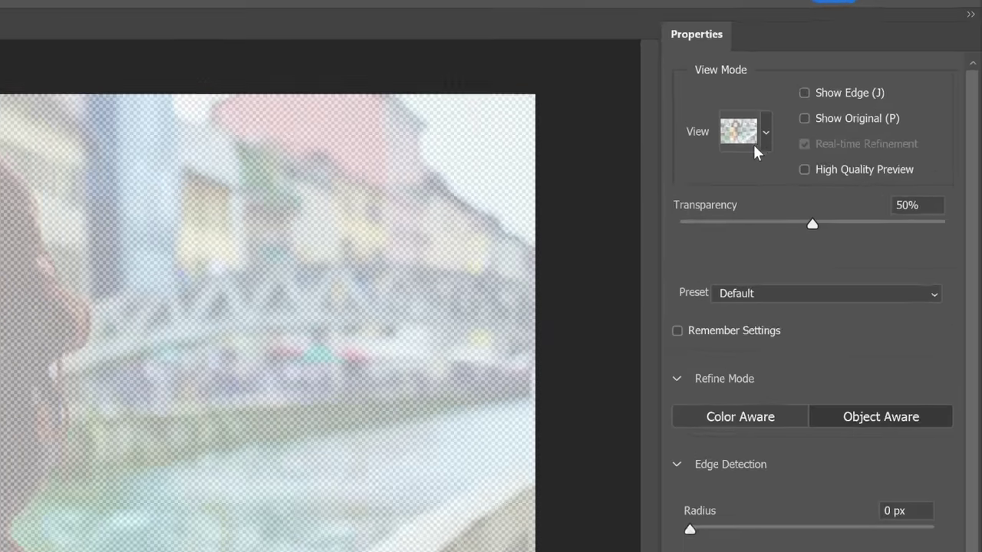
left_click(851, 115)
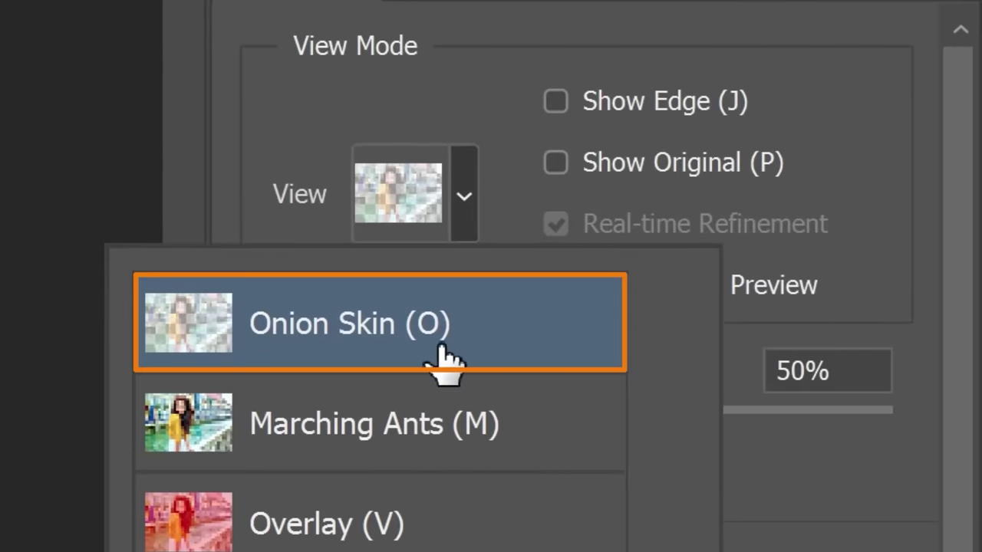
left_click(770, 368)
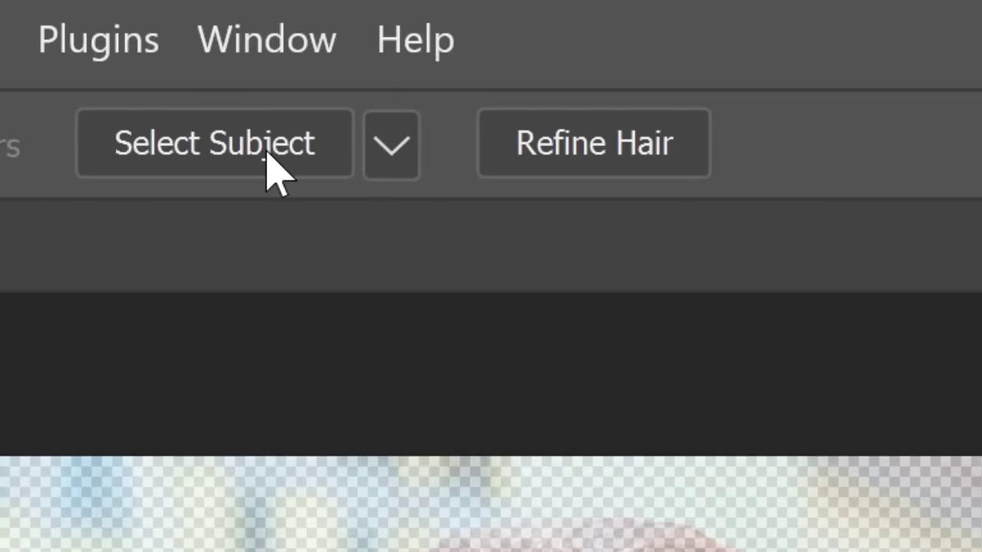
- Run Select Subject on the woman and discard the previous selection
left_click(388, 163)
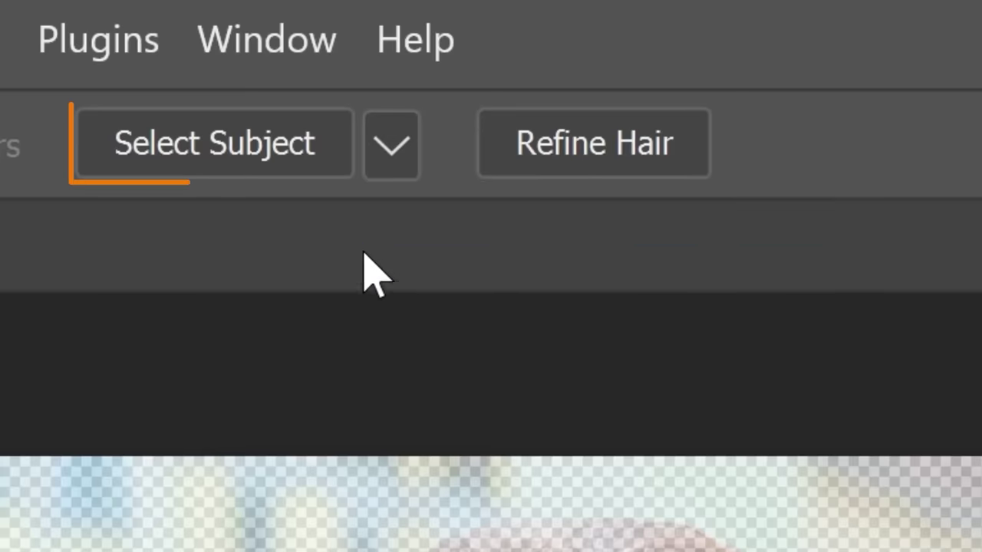
left_click(250, 148)
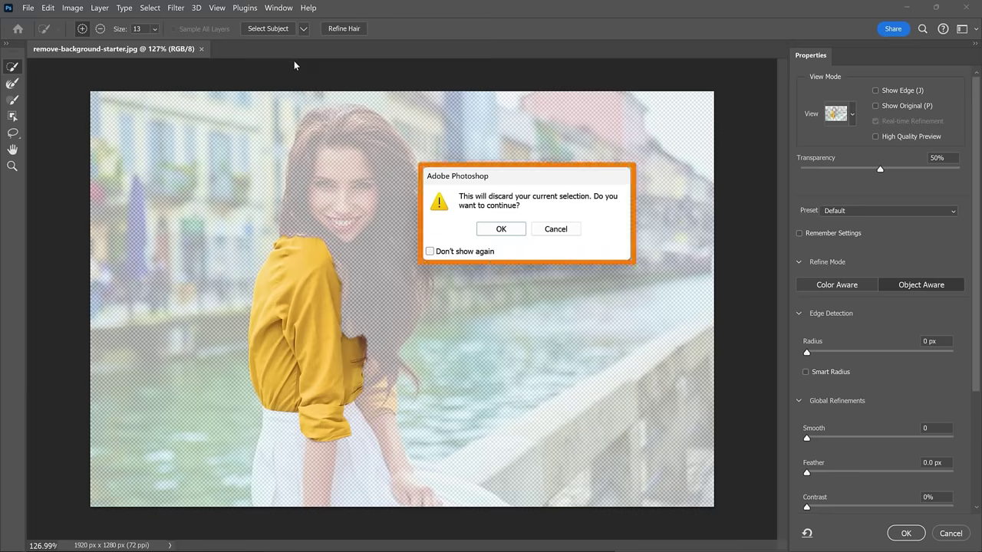
left_click(498, 233)
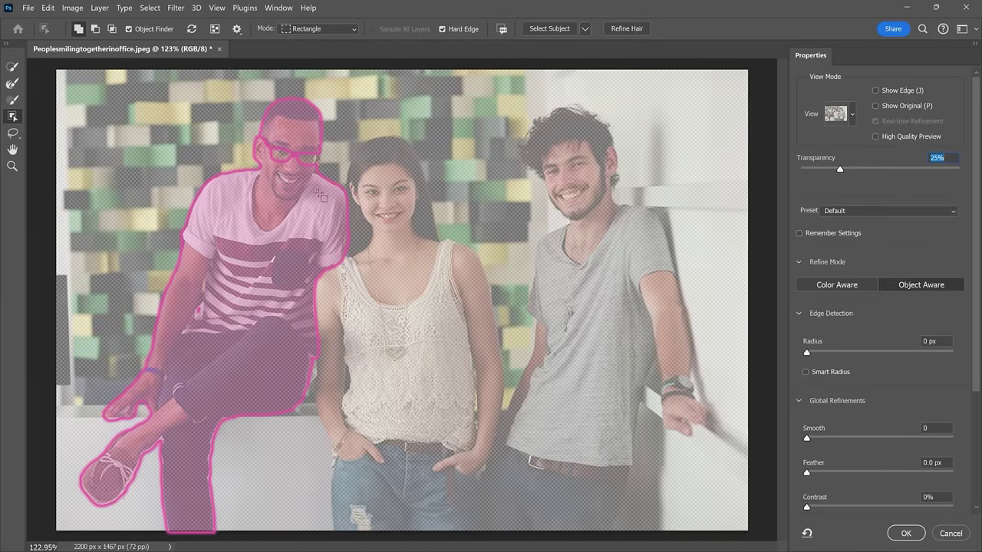
- Select the whole middle woman with the Object Selection tool and Object Finder
left_click(421, 260)
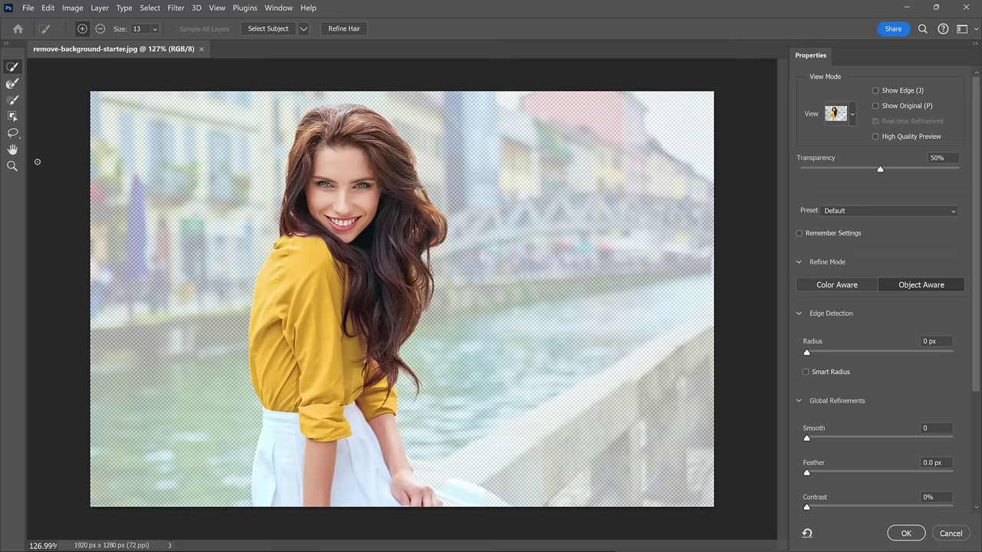
- Zoom into the woman's hand and add the white skirt fabric with Quick Selection
key("z")
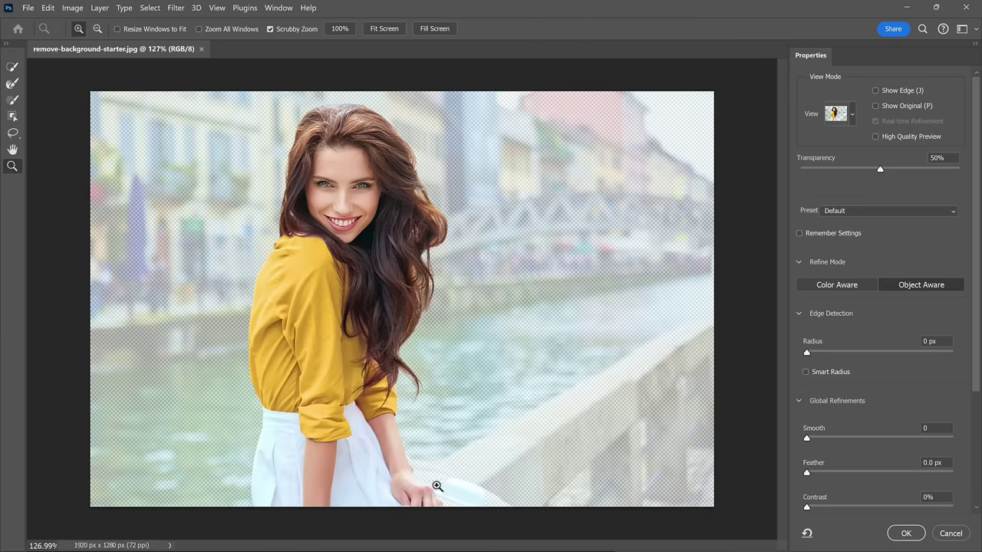
left_click_drag(437, 487, 435, 479)
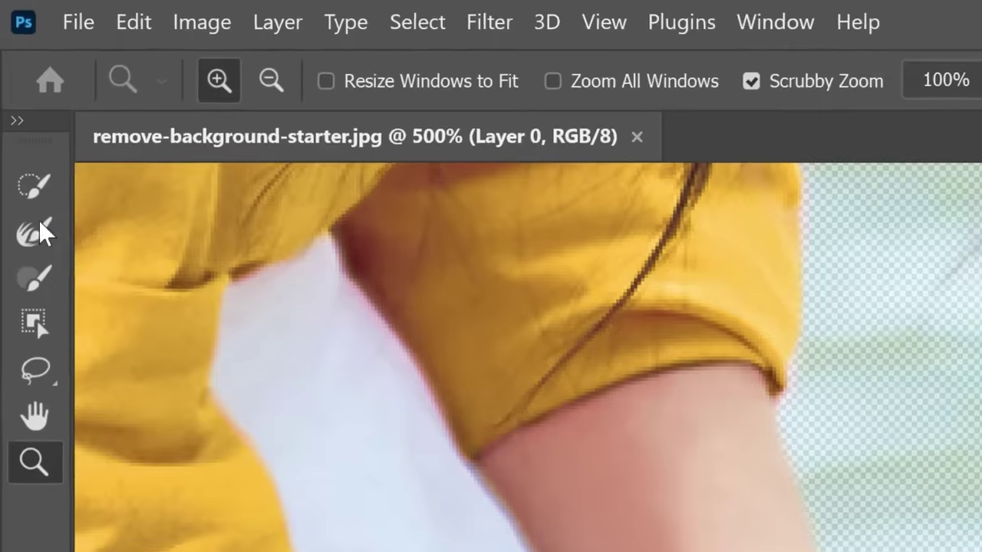
left_click(13, 67)
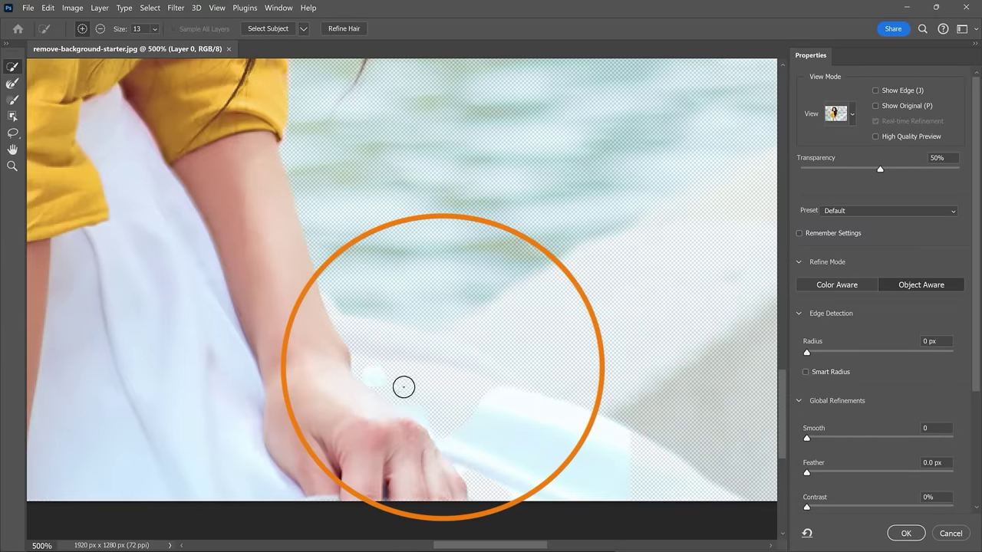
left_click_drag(463, 410, 487, 418)
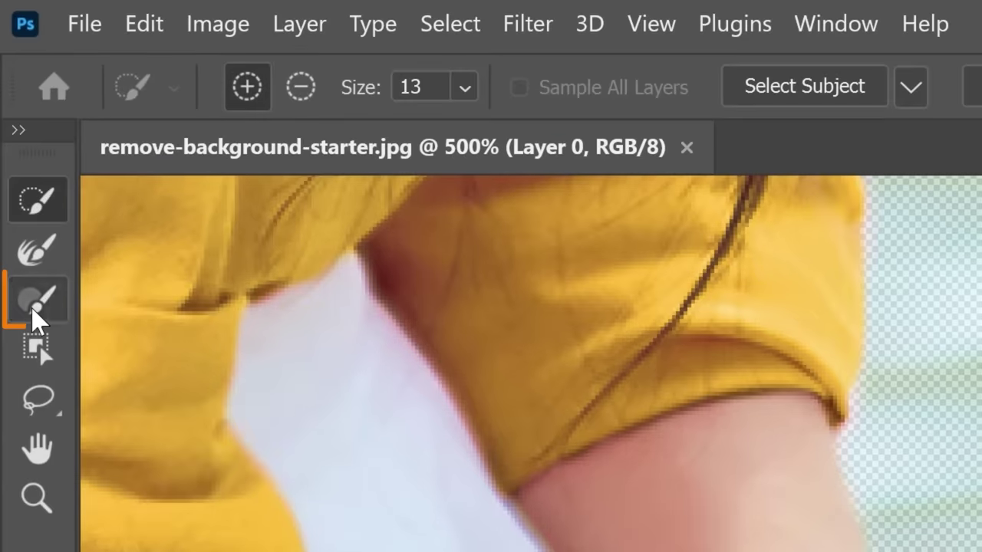
left_click(11, 101)
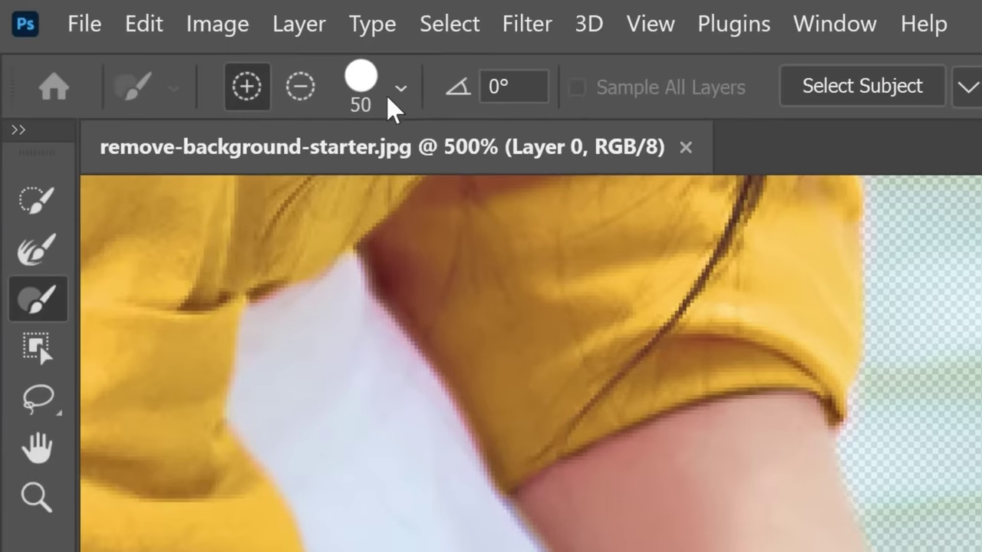
- Shrink the refine brush size from 25 px down to 20 px
left_click(134, 30)
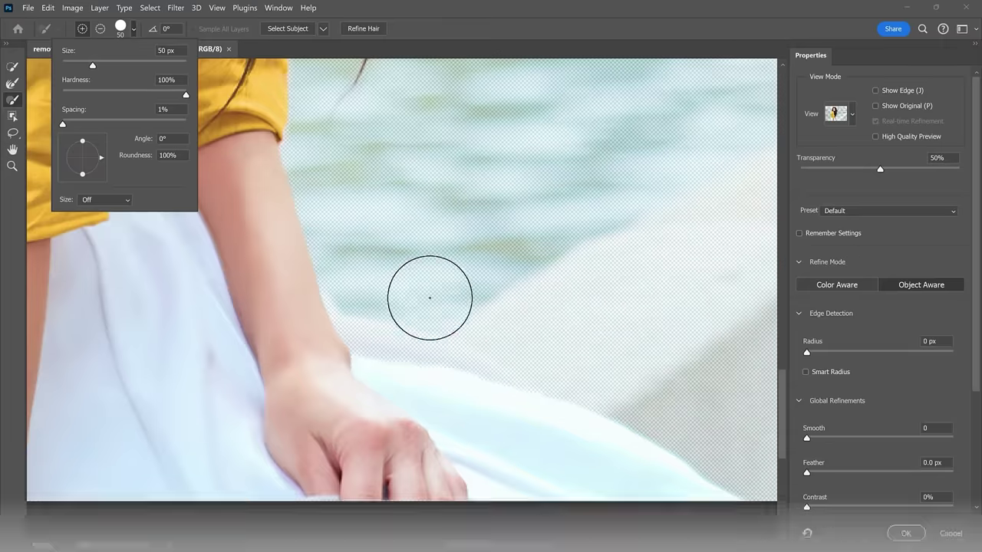
key("bracketleft")
key("bracketleft")
key("bracketleft")
key("bracketleft")
key("bracketleft")
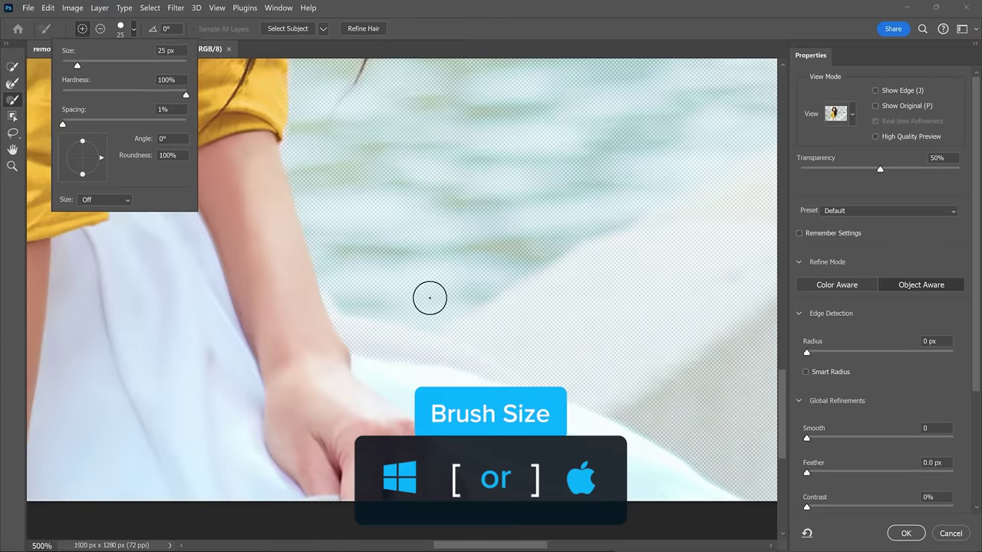
key("bracketleft")
left_click(334, 325)
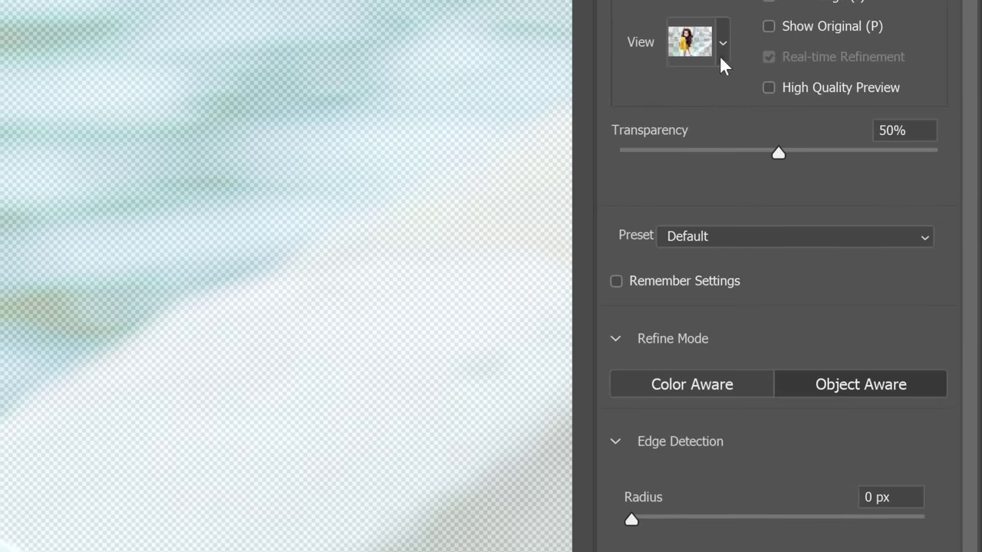
- Preview the mask in Black & White, raise Contrast to 21%, keep Feather at 0 px
left_click(851, 115)
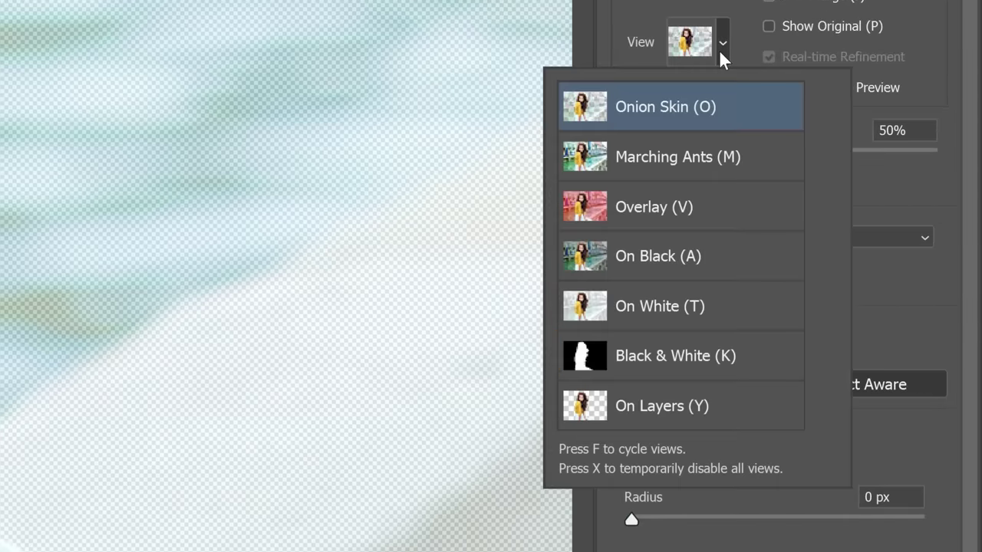
left_click(758, 369)
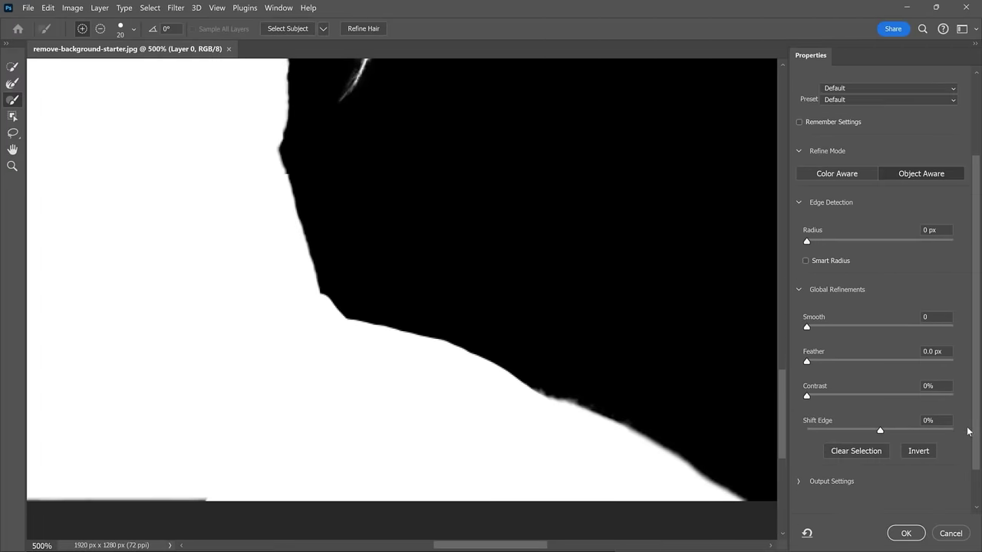
scroll(967, 432, "down", 2)
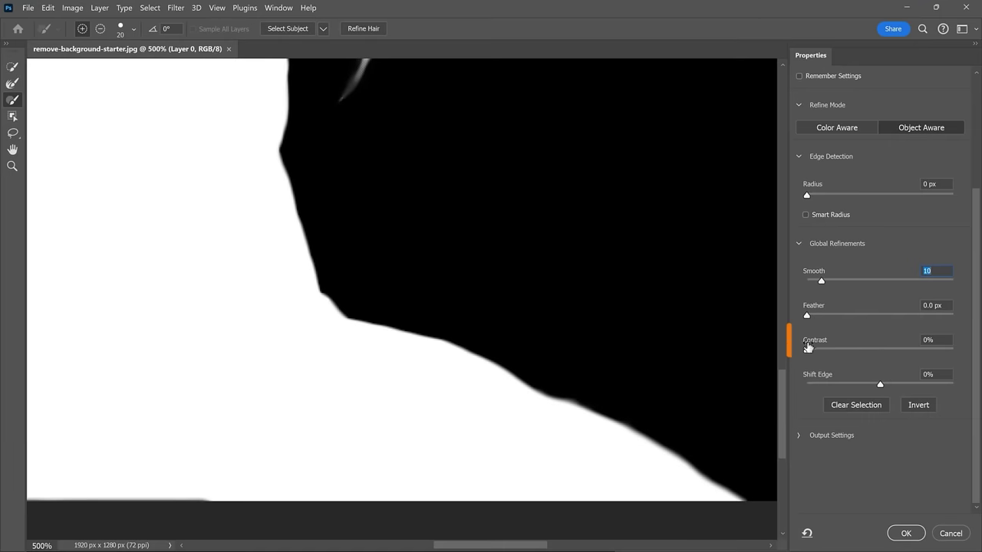
left_click_drag(806, 350, 837, 350)
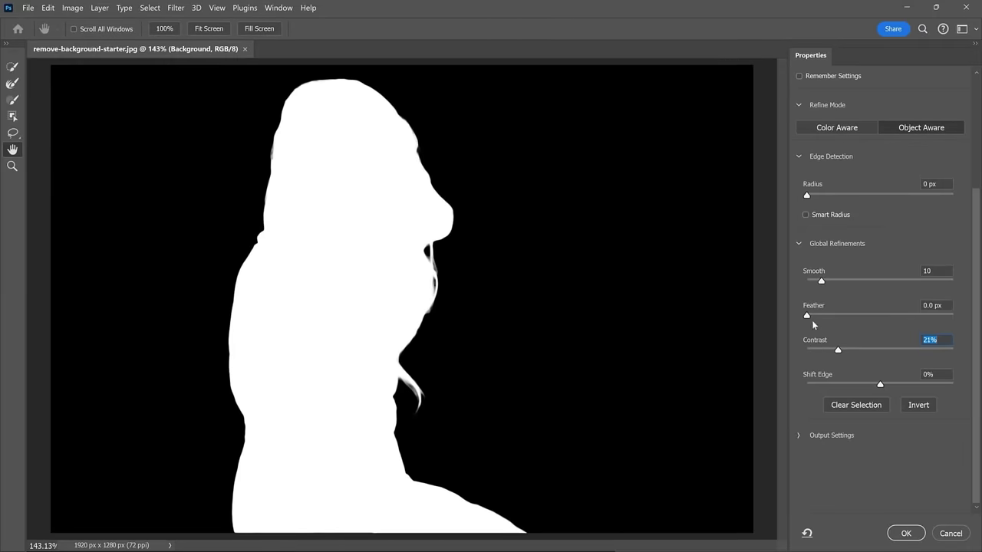
left_click_drag(807, 318, 828, 322)
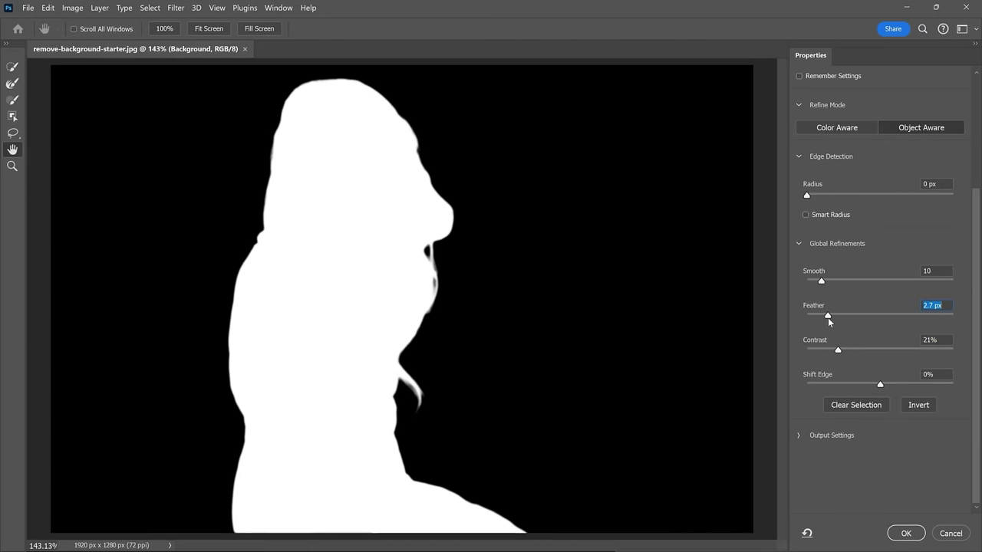
left_click_drag(829, 321, 782, 314)
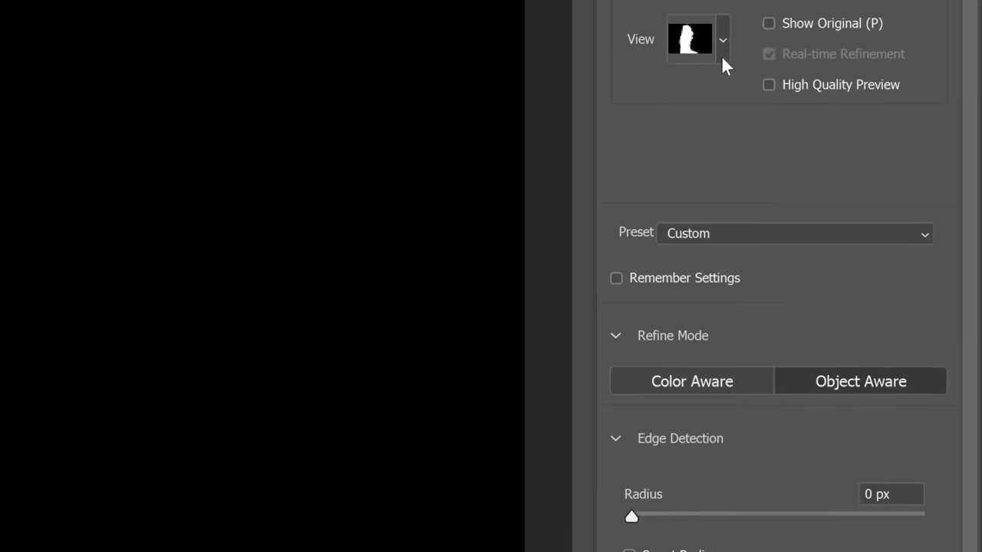
- Preview On Black, zoom into the arm, and drag Shift Edge left to tighten the edge
left_click(844, 110)
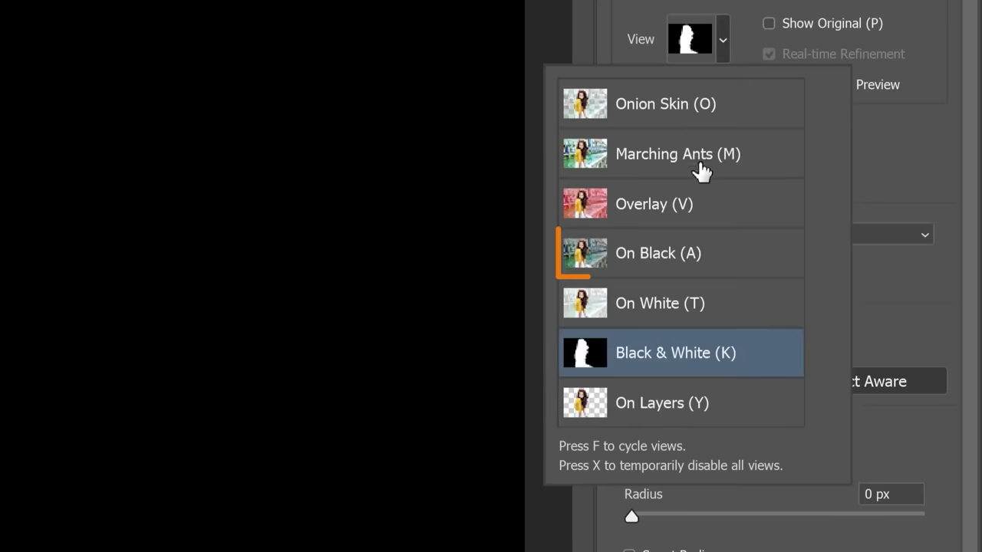
left_click(704, 263)
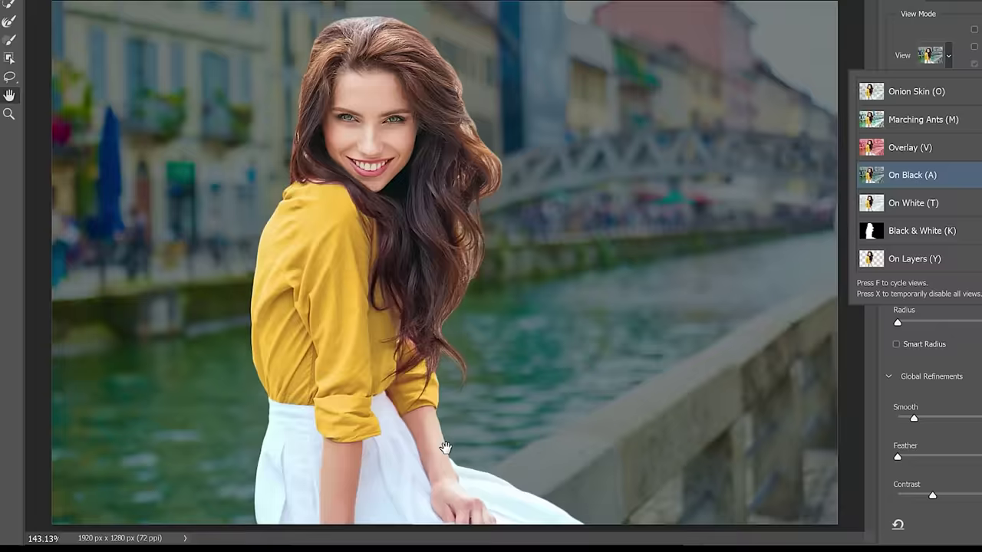
key("z")
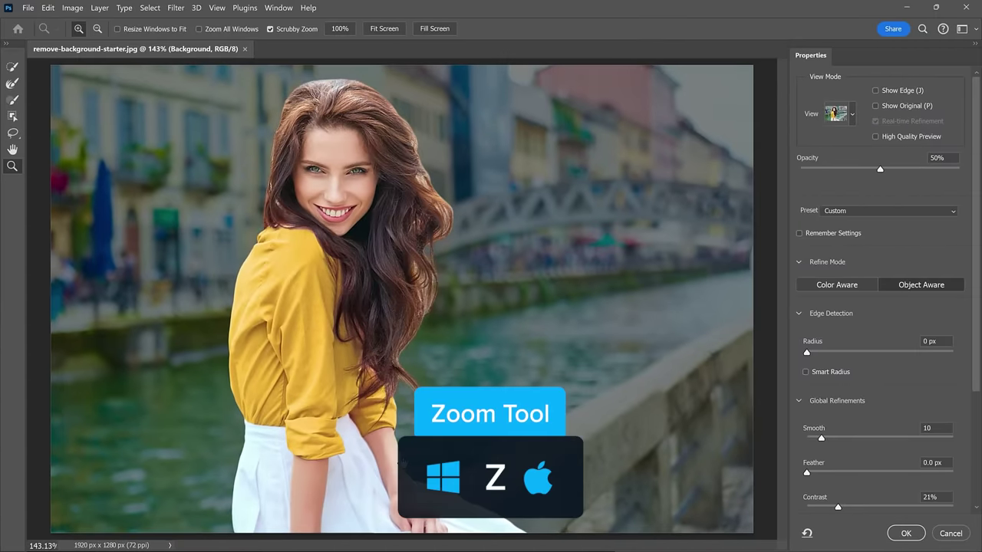
left_click_drag(382, 402, 460, 402)
scroll(845, 492, "down", 1)
scroll(845, 493, "down", 1)
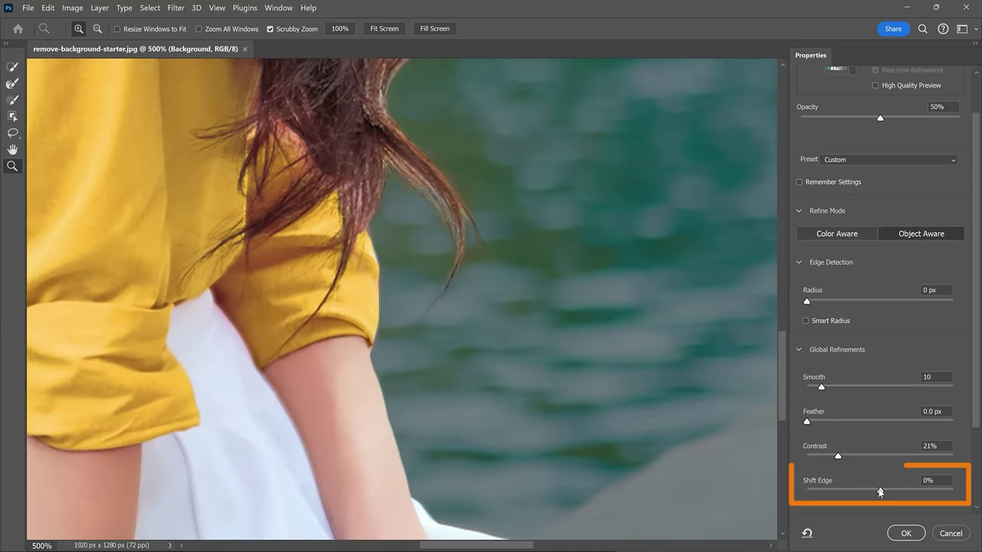
left_click_drag(880, 492, 856, 491)
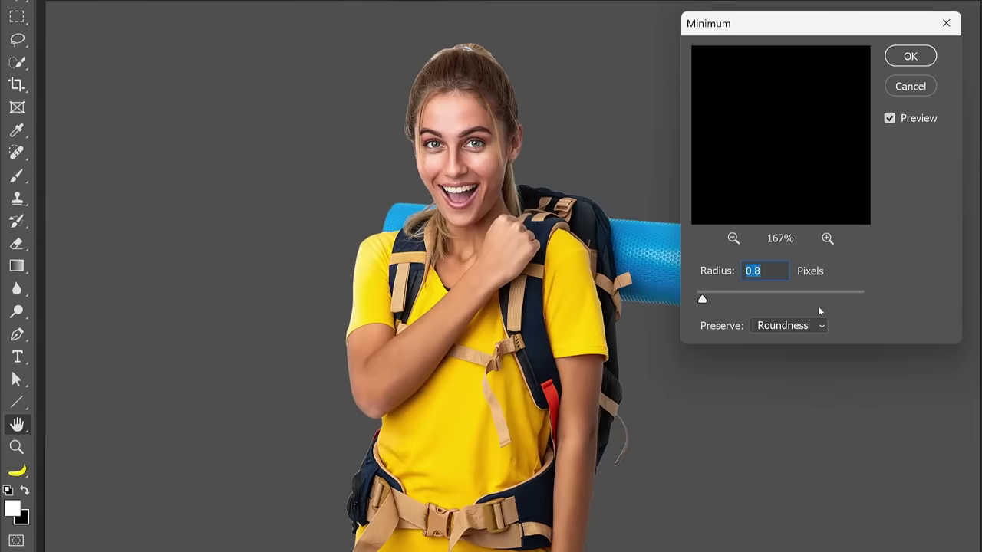
key("Up")
key("Up")
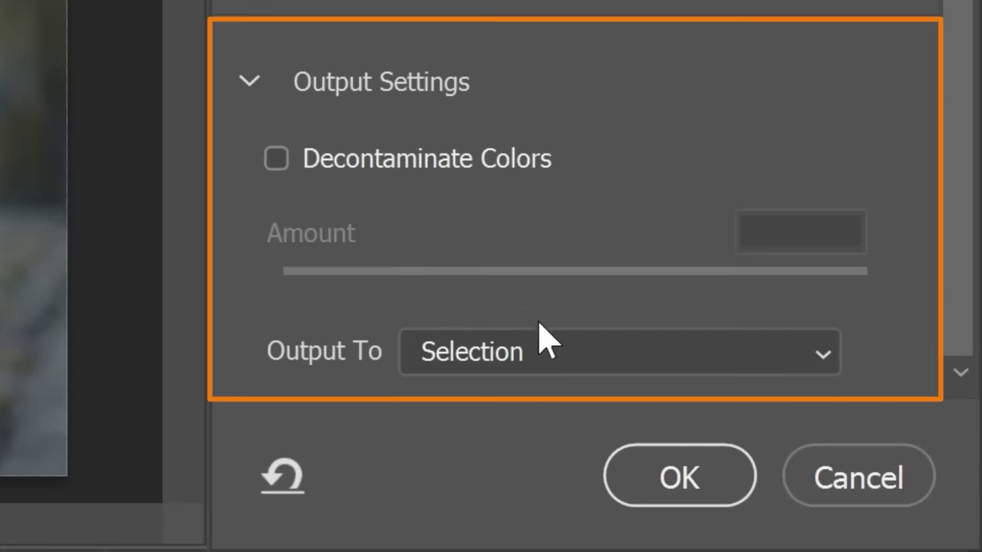
- Output the refined selection as a Layer Mask on Layer 0 and apply it
left_click(766, 356)
left_click(730, 320)
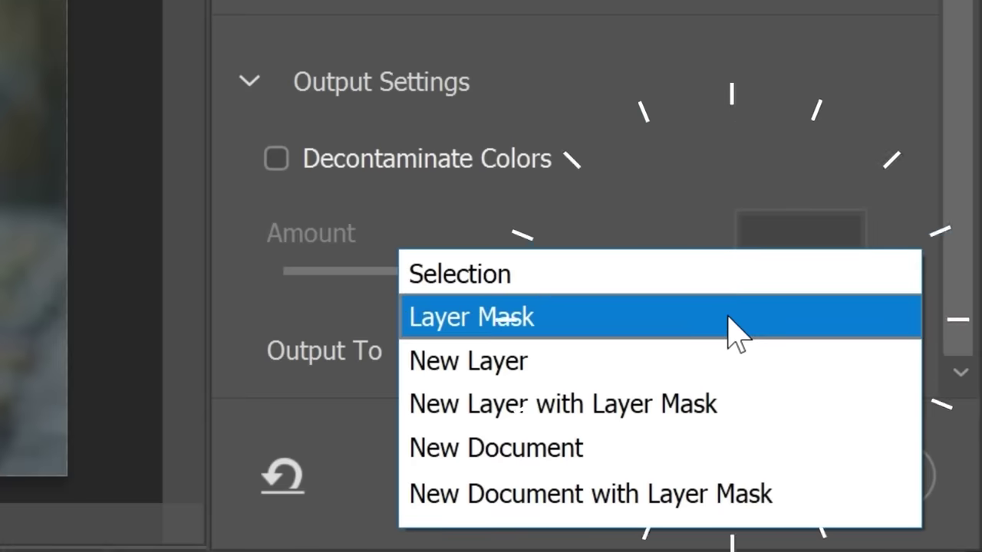
left_click(727, 317)
left_click(690, 475)
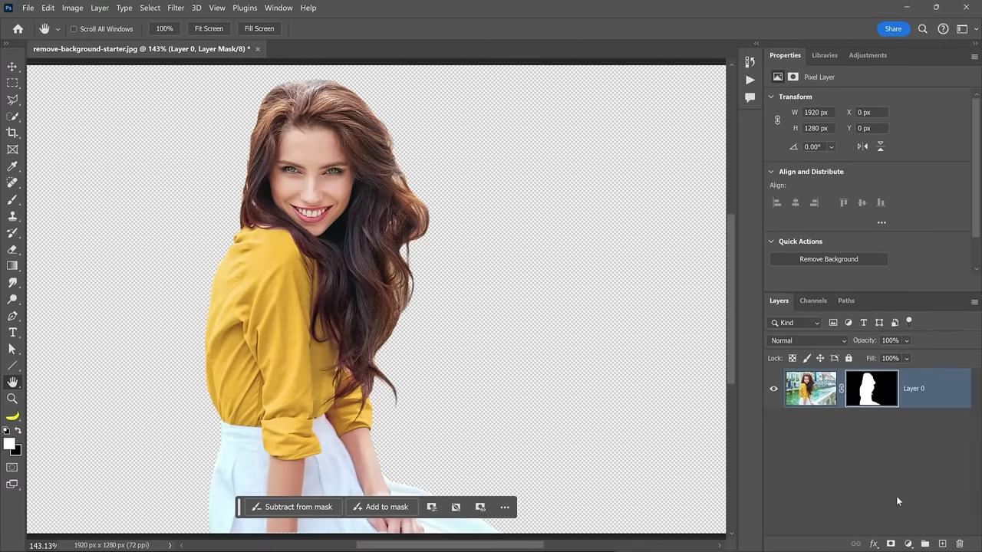
left_click_drag(868, 402, 864, 398)
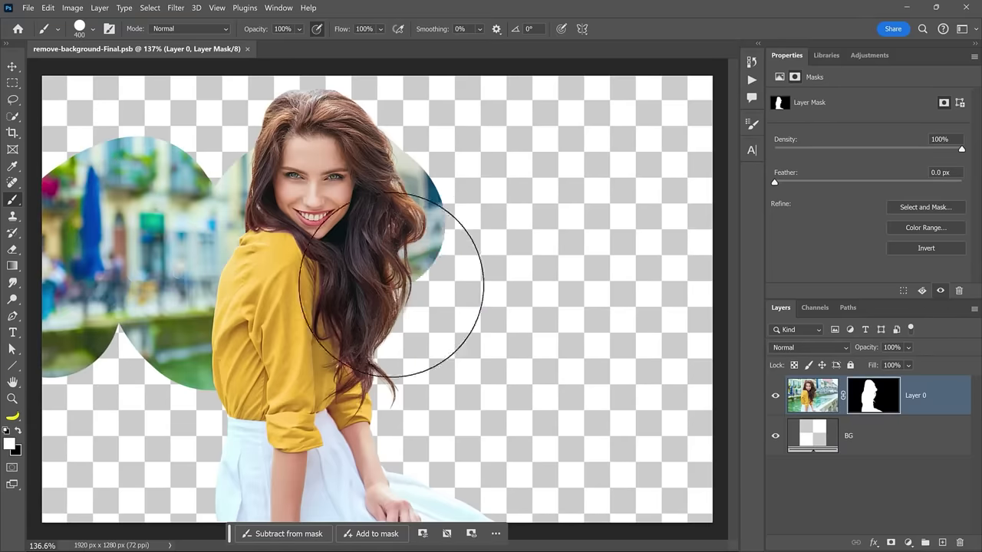
mouse_move(571, 310)
left_mouse_down()
mouse_move(654, 224)
mouse_move(752, 311)
left_mouse_up()
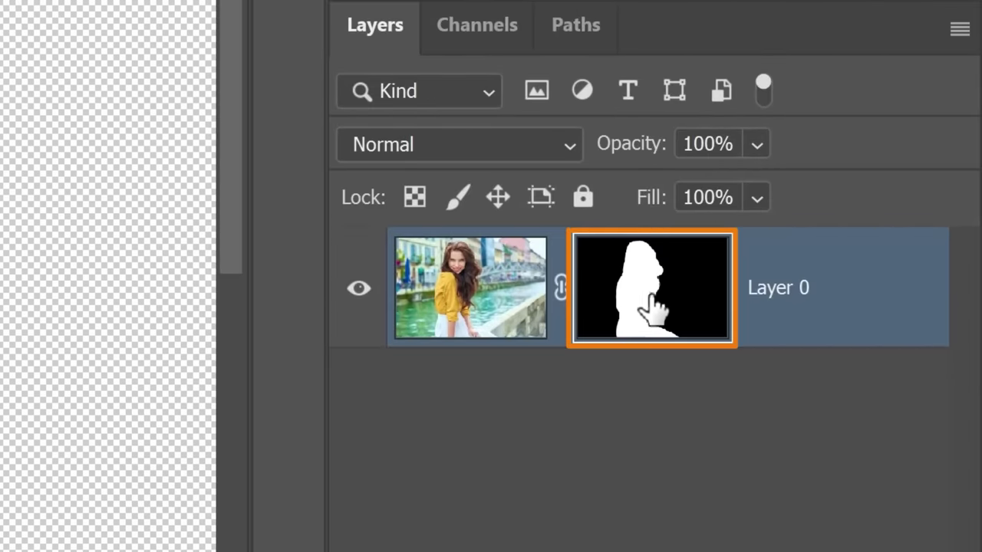
- Reopen Layer 0's mask in Select and Mask and pick the Refine Edge Brush
double_click(651, 307)
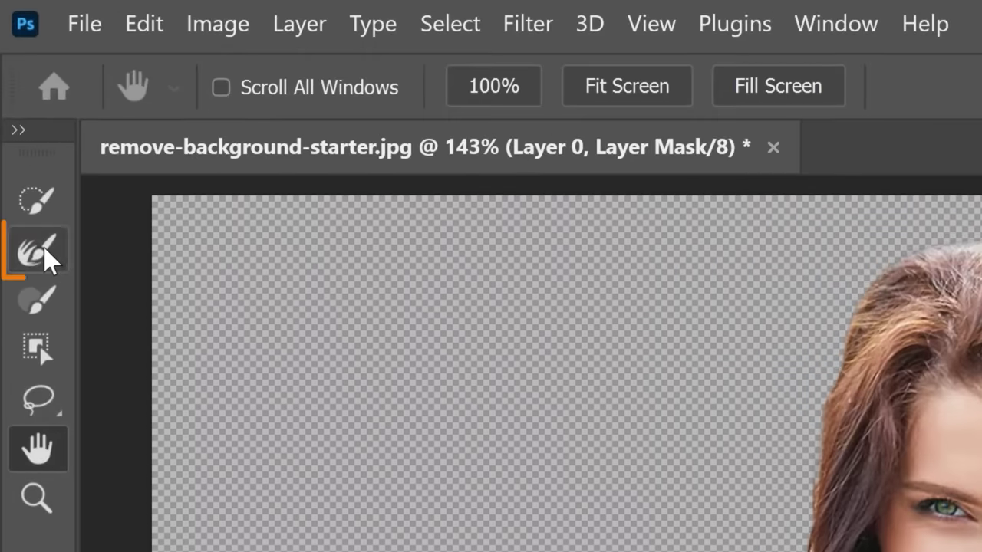
left_click(12, 84)
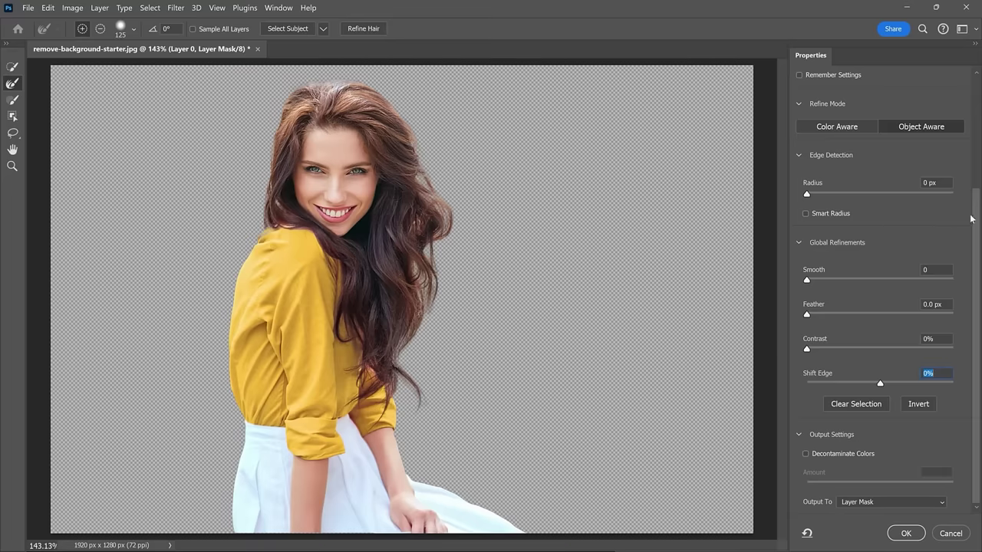
left_click_drag(975, 215, 970, 92)
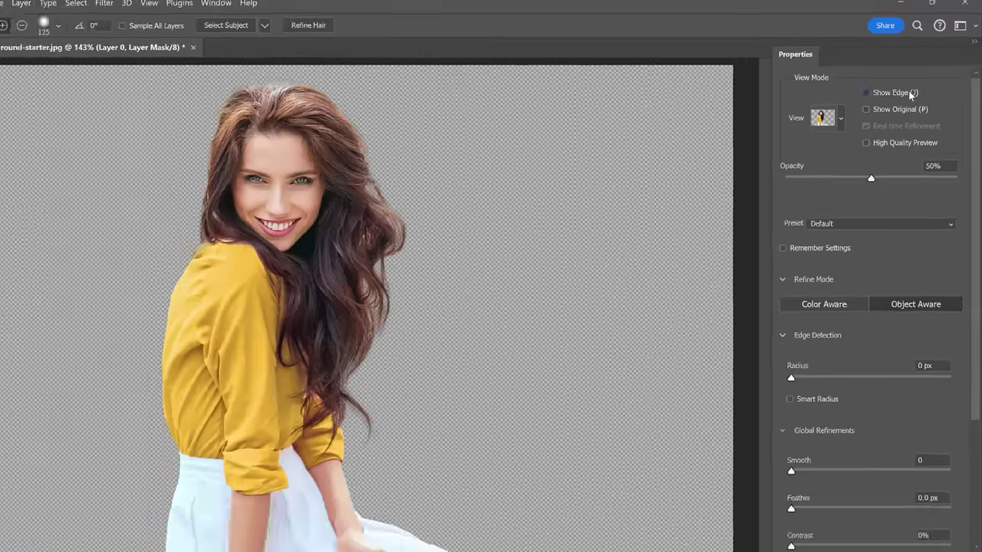
left_click(761, 152)
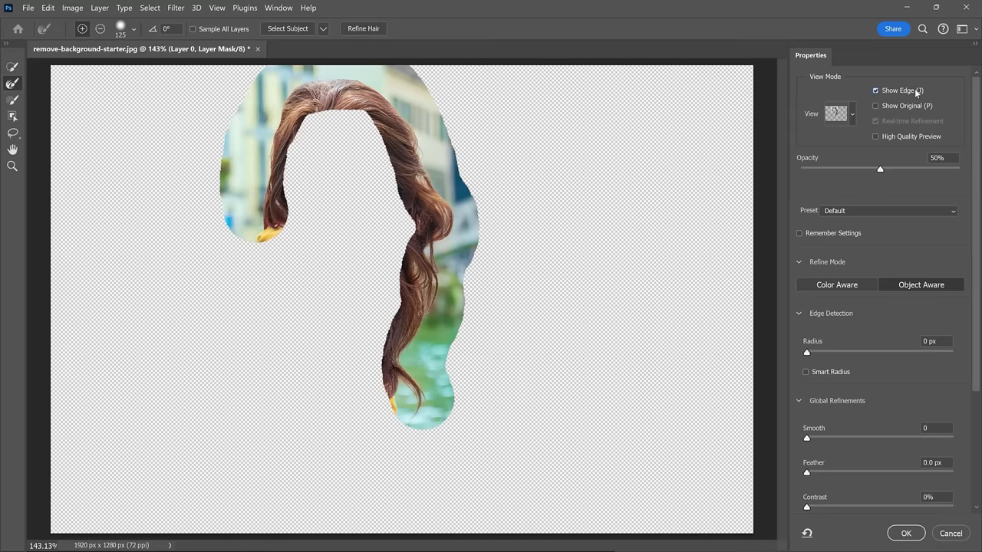
left_click(875, 91)
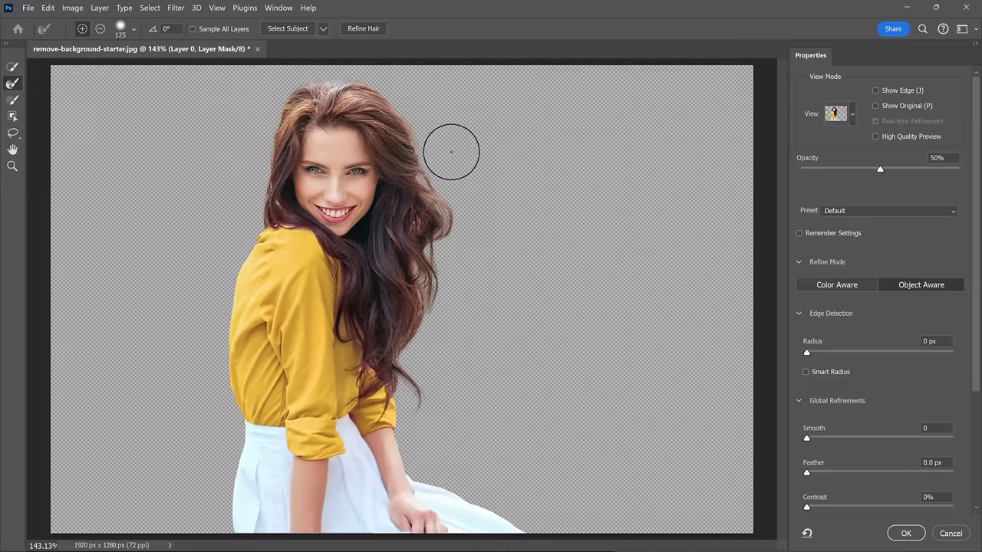
left_click(875, 91)
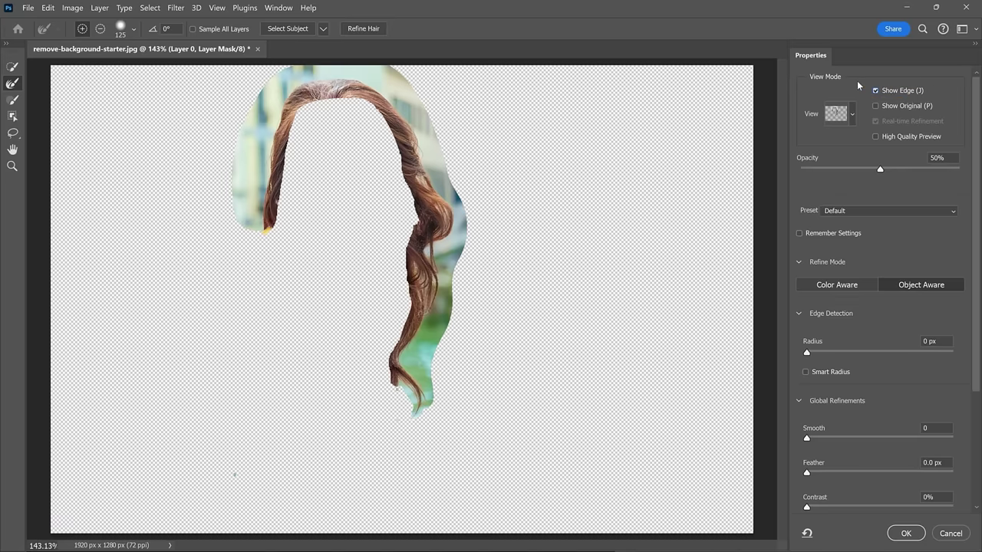
key("j")
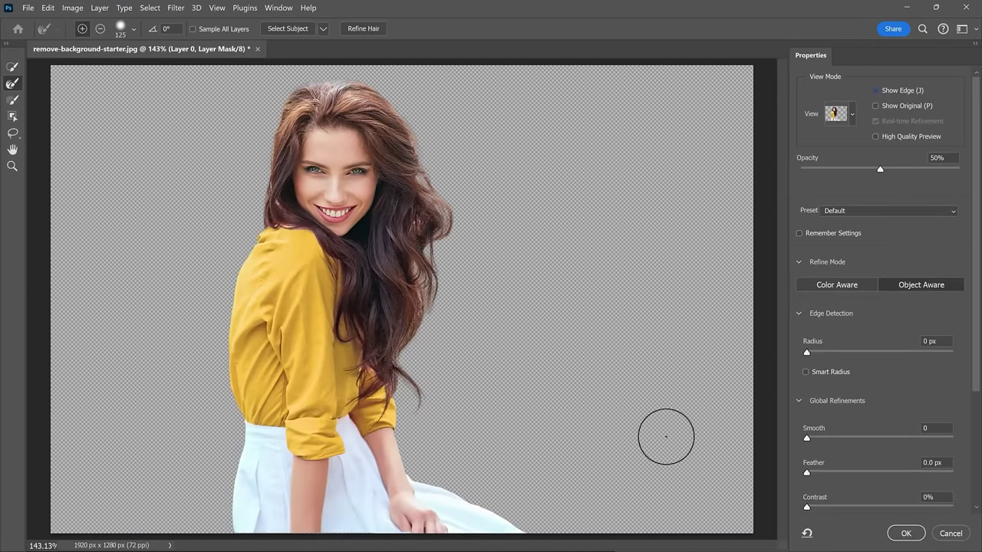
- Apply the Select and Mask refinements to the woman's layer mask
left_click(914, 536)
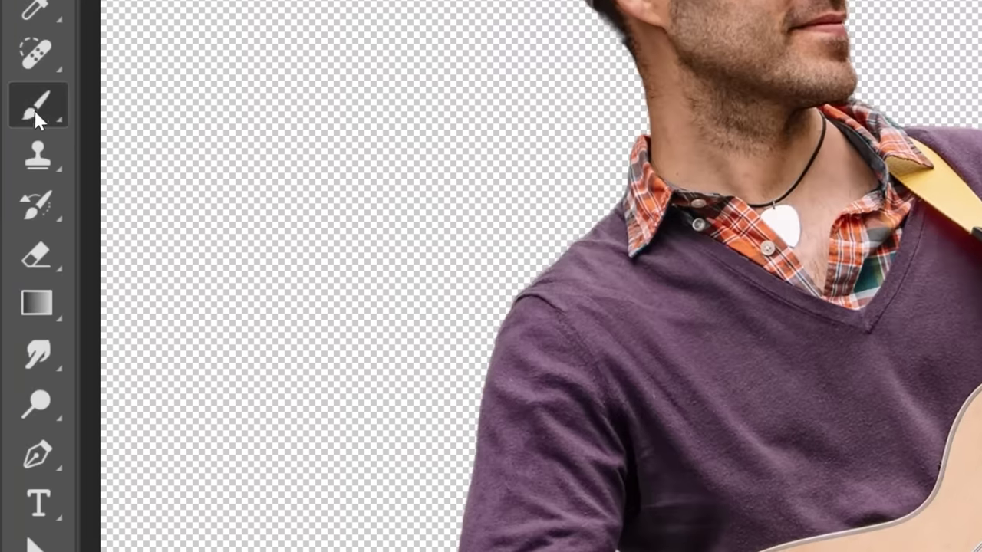
- Select the standard Brush Tool with black foreground, then zoom and fit the guitarist image on screen
right_click(34, 109)
left_click(197, 100)
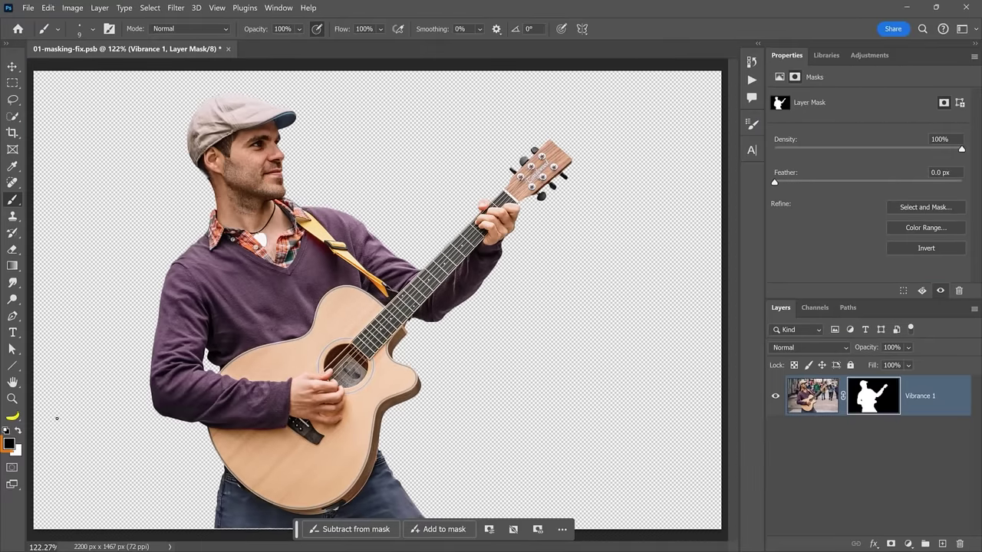
left_click(9, 444)
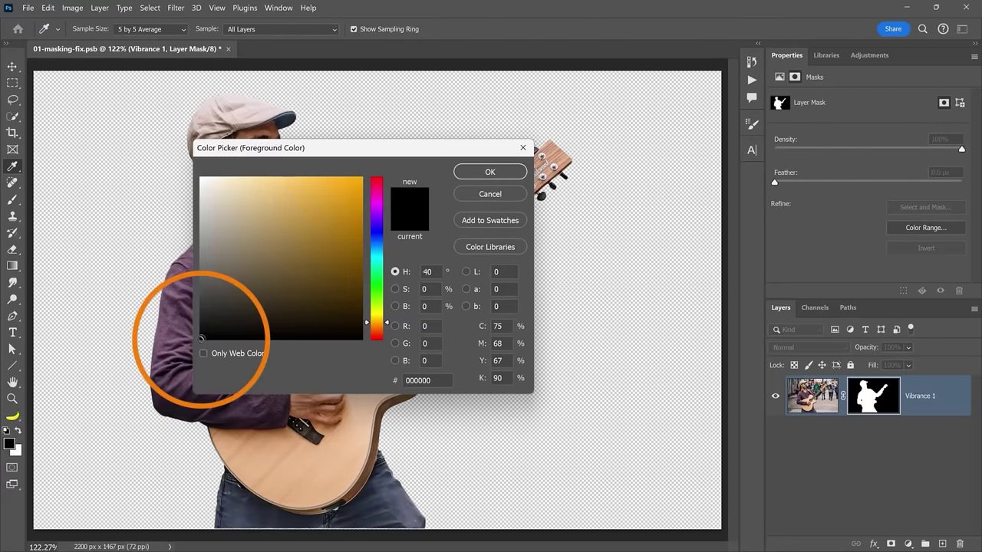
left_click(476, 172)
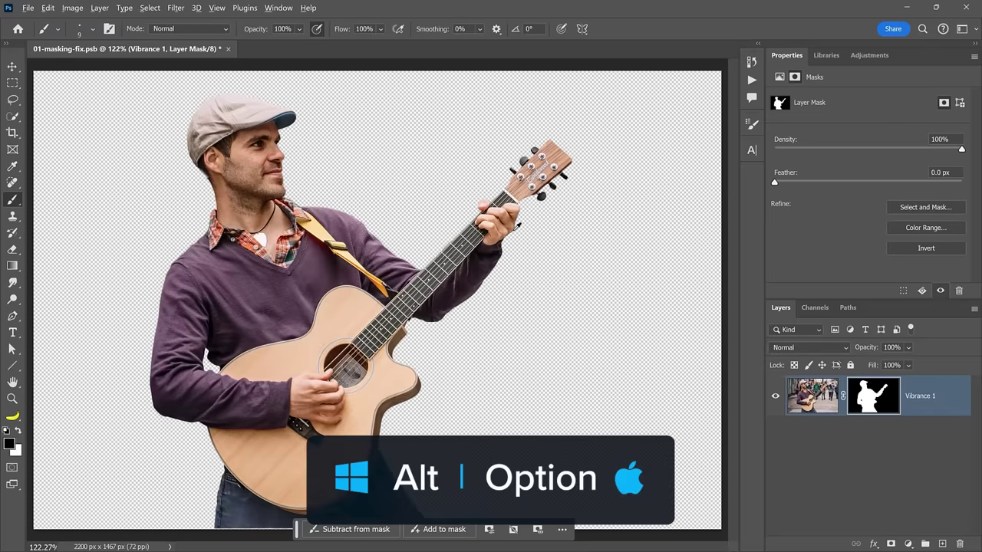
scroll(515, 225, "up", 8)
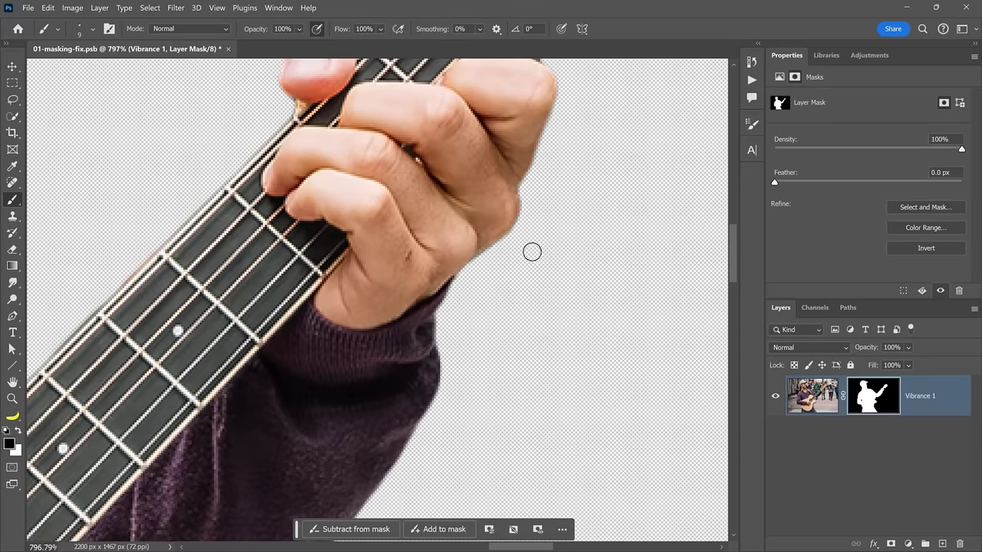
double_click(12, 382)
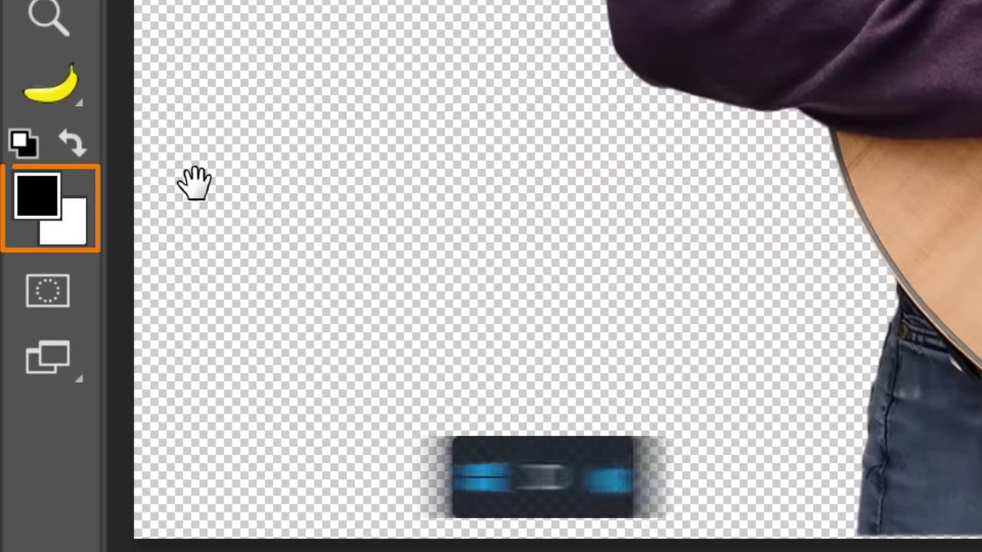
- Reset painting colours to default black and white, then swap foreground and background twice
key("d")
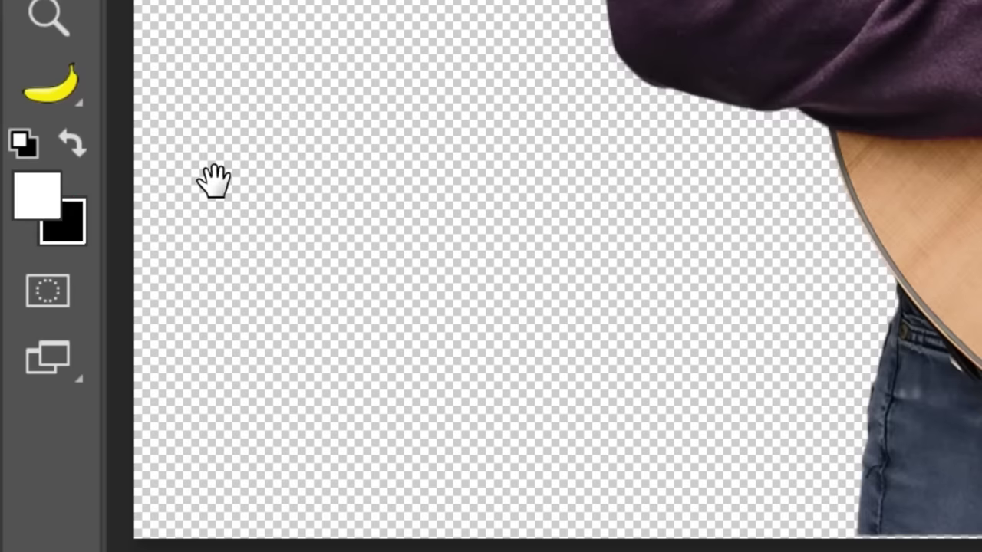
key("x")
key("x")
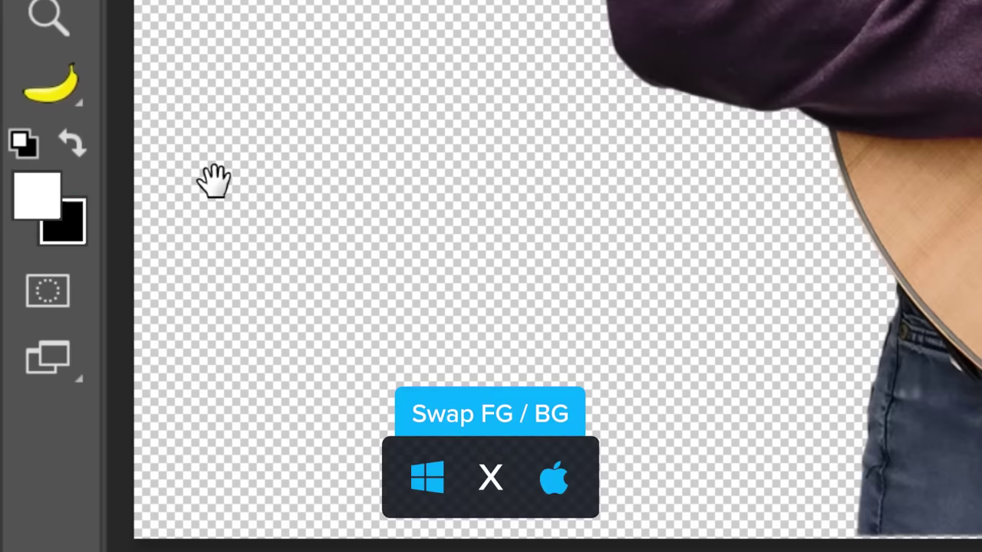
key("x")
key("x")
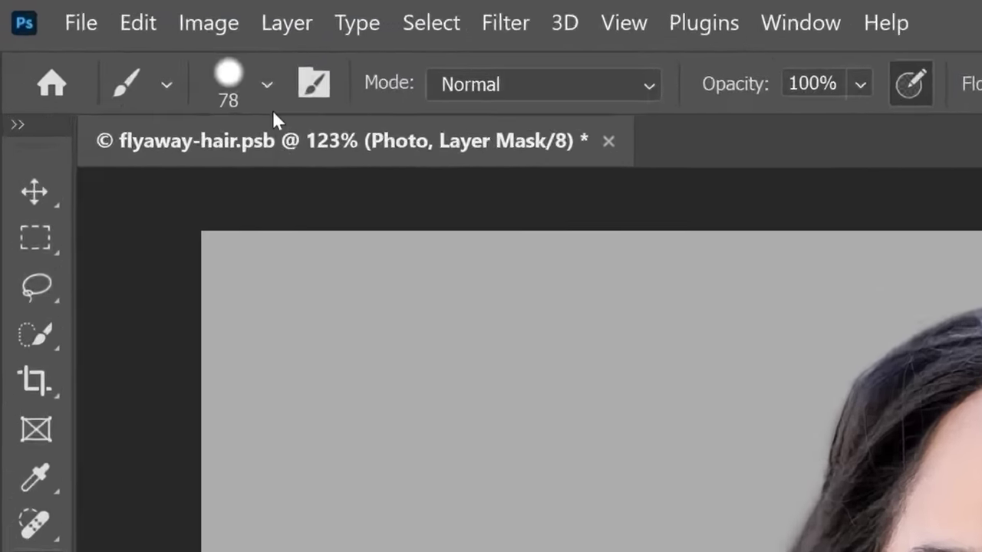
- Choose the PTC Flyaway Hair Edge brush and add Layer 1 beneath the Photo layer
left_click(93, 30)
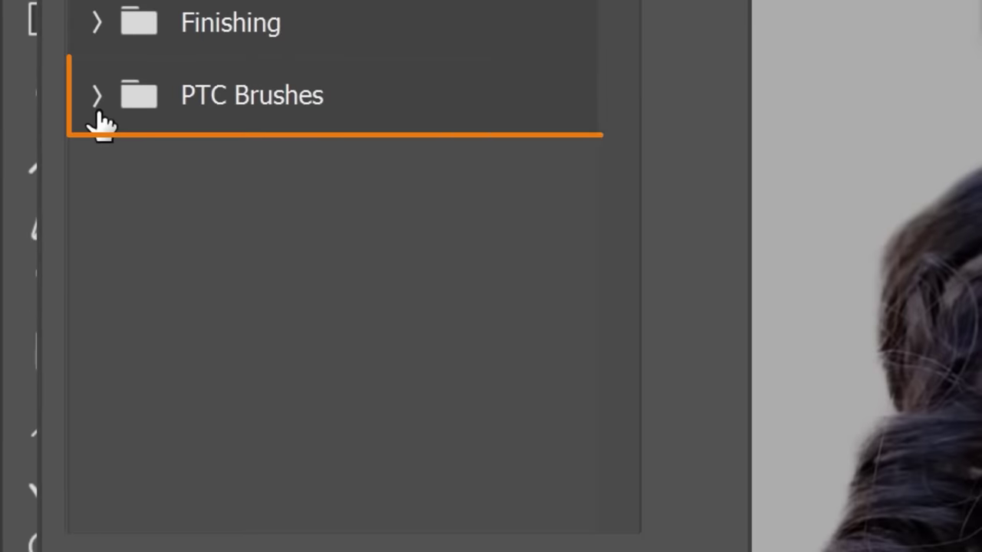
left_click(96, 98)
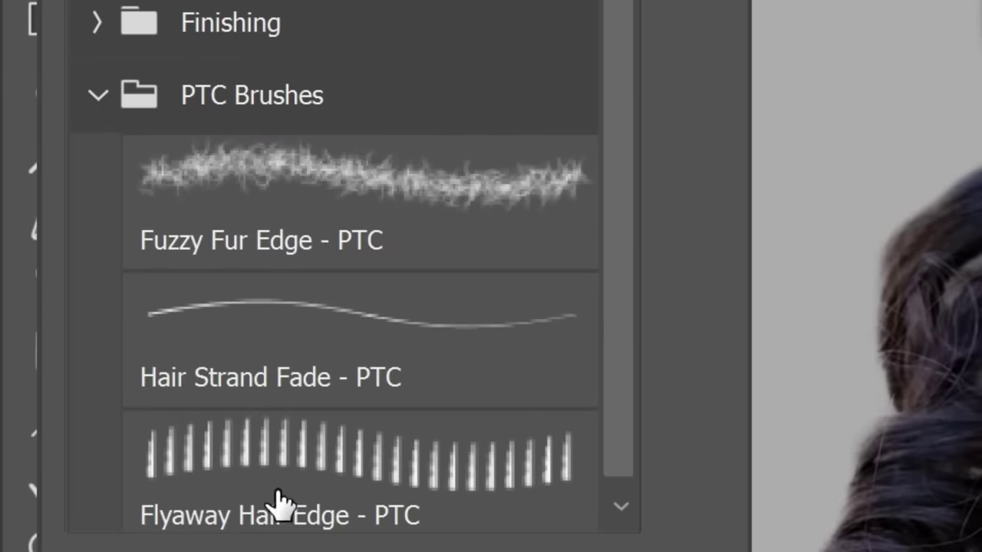
left_click(326, 506)
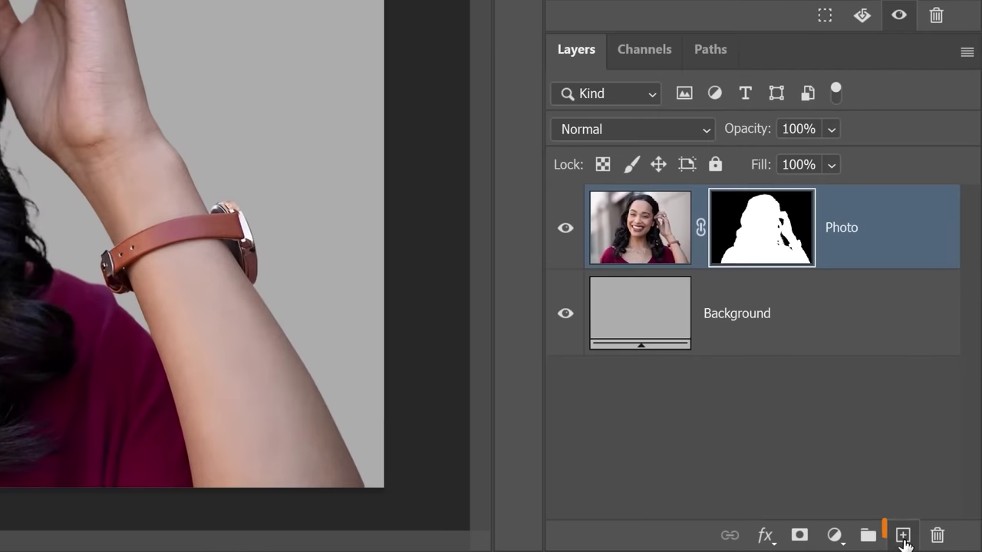
left_click(942, 544)
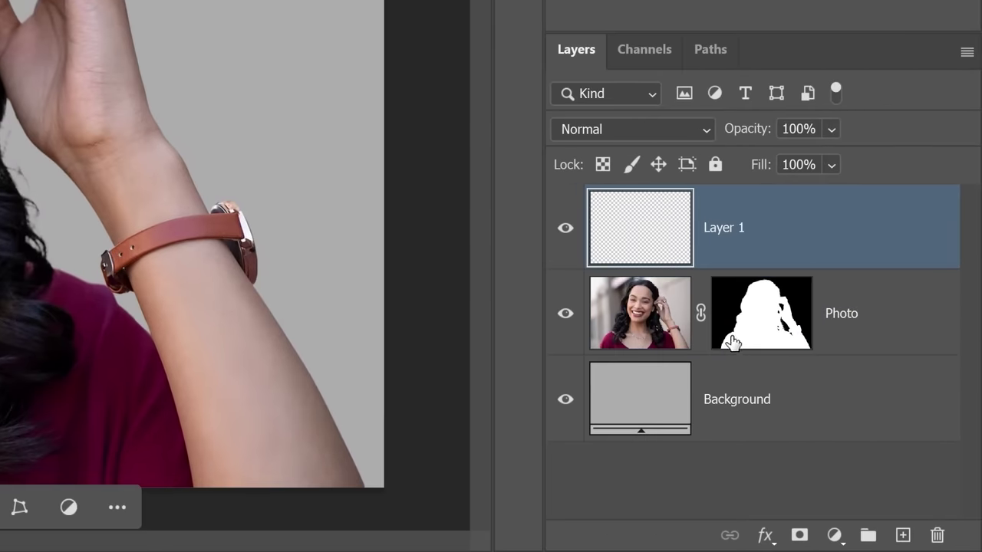
left_click_drag(670, 251, 690, 365)
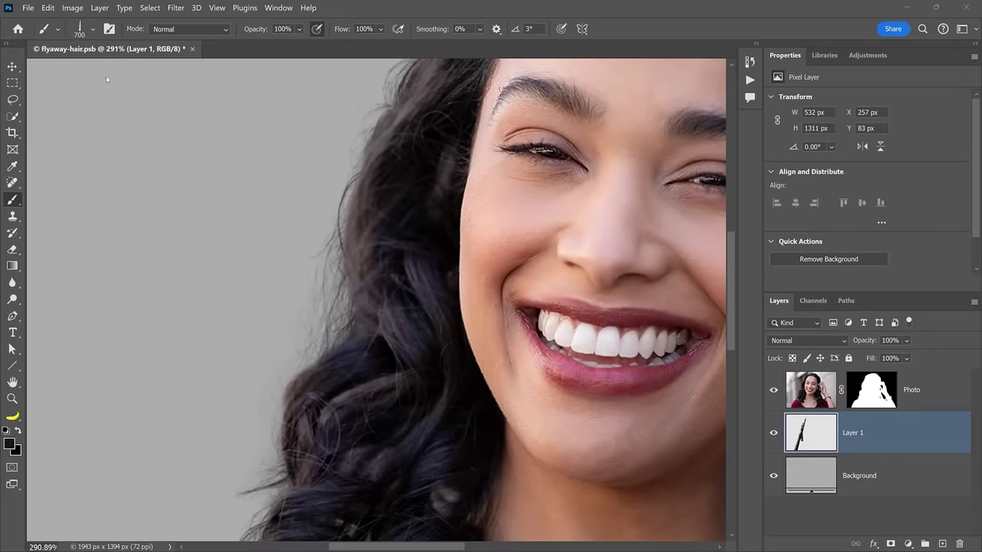
- Try the Hair Strand Fade brush, add a layer above Photo, and choose Fuzzy Fur Edge
left_click(49, 29)
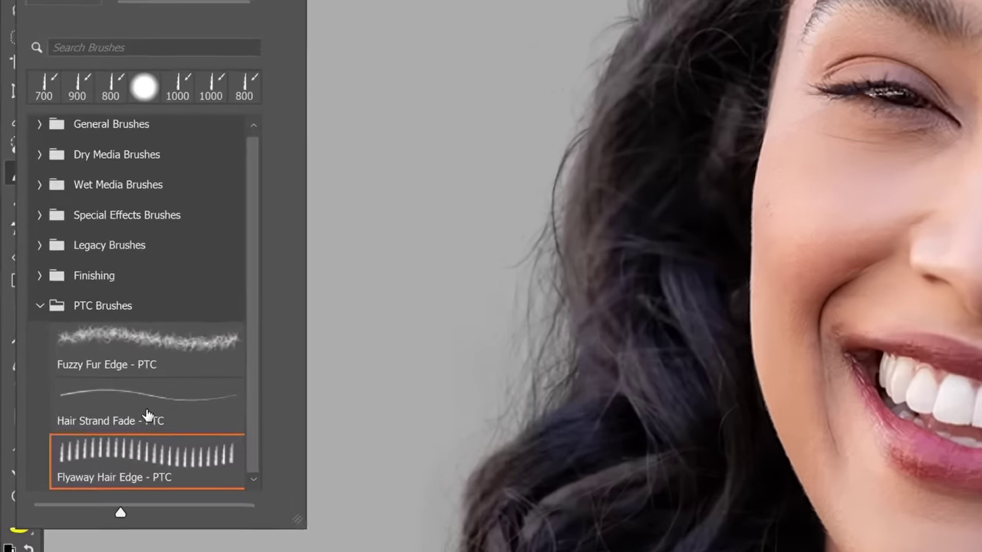
left_click(92, 353)
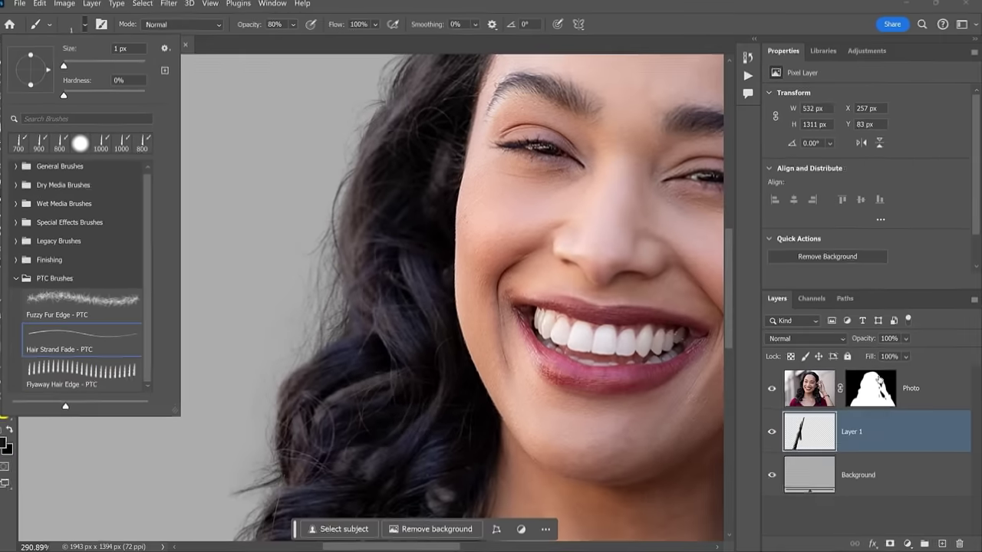
left_click(905, 388)
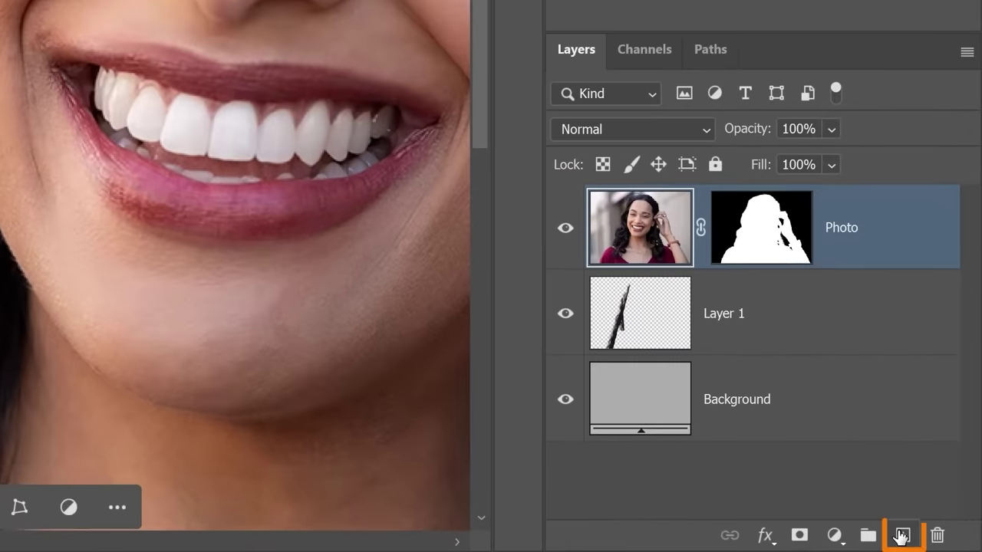
left_click(902, 536)
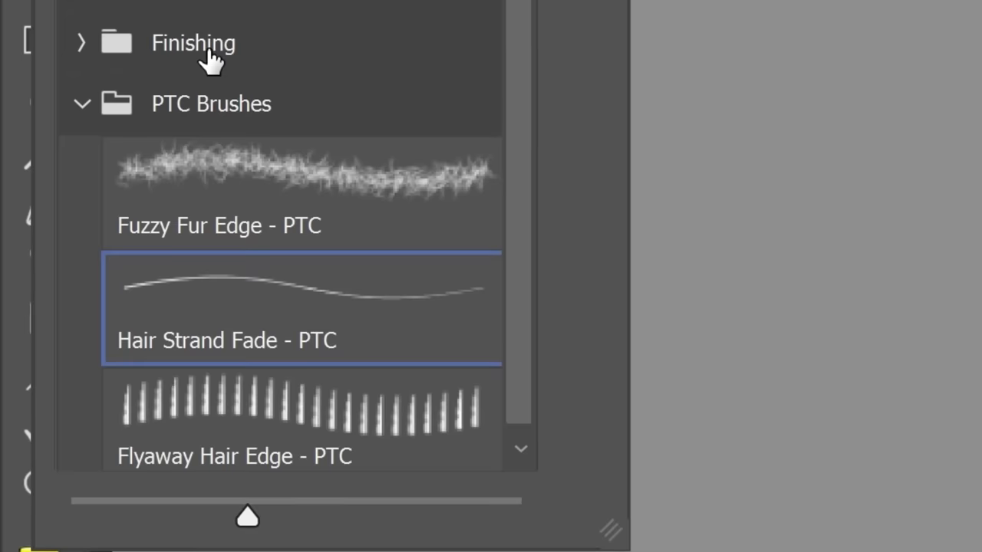
left_click(219, 197)
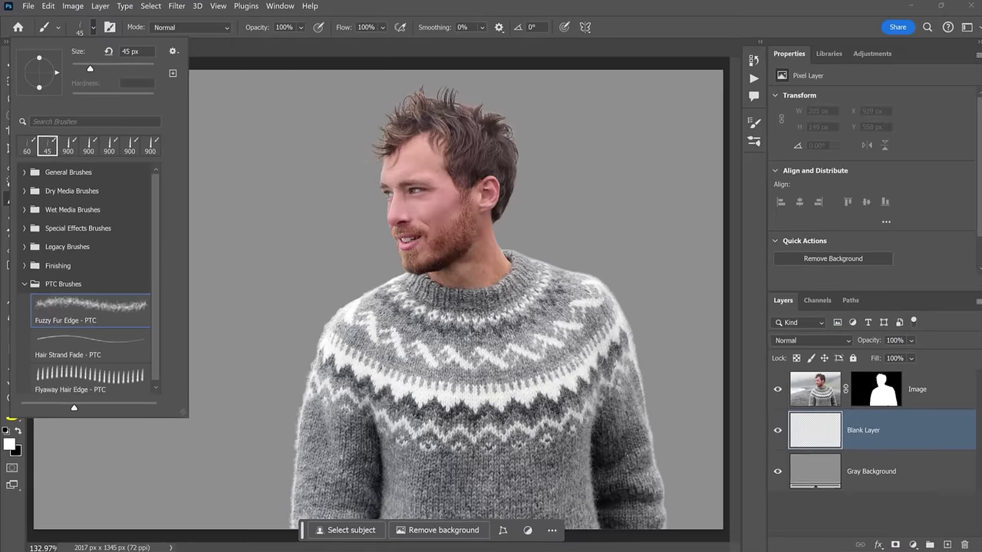
- Disable and re-enable the Image layer mask to compare, then target the Blank Layer
left_click(878, 393, "shift")
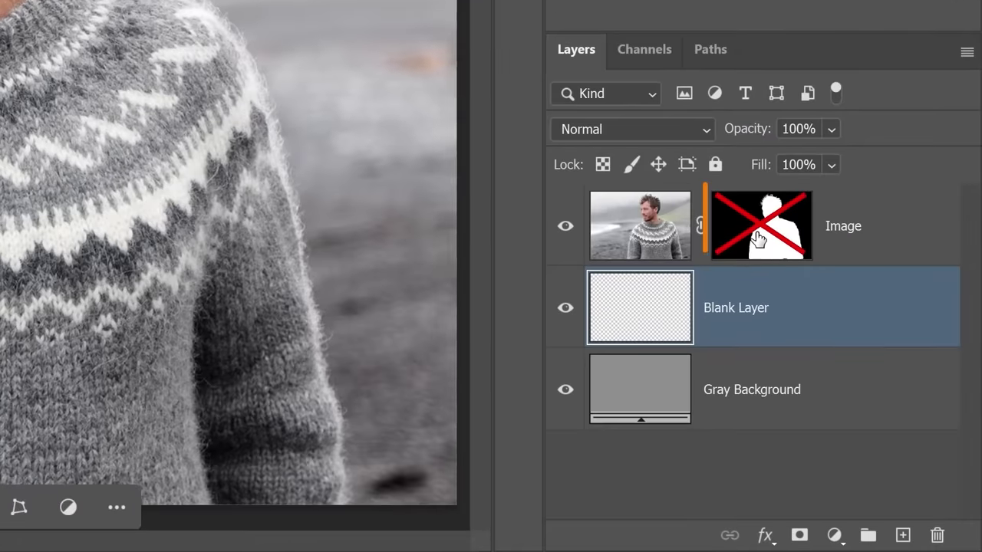
left_click(869, 395, "shift")
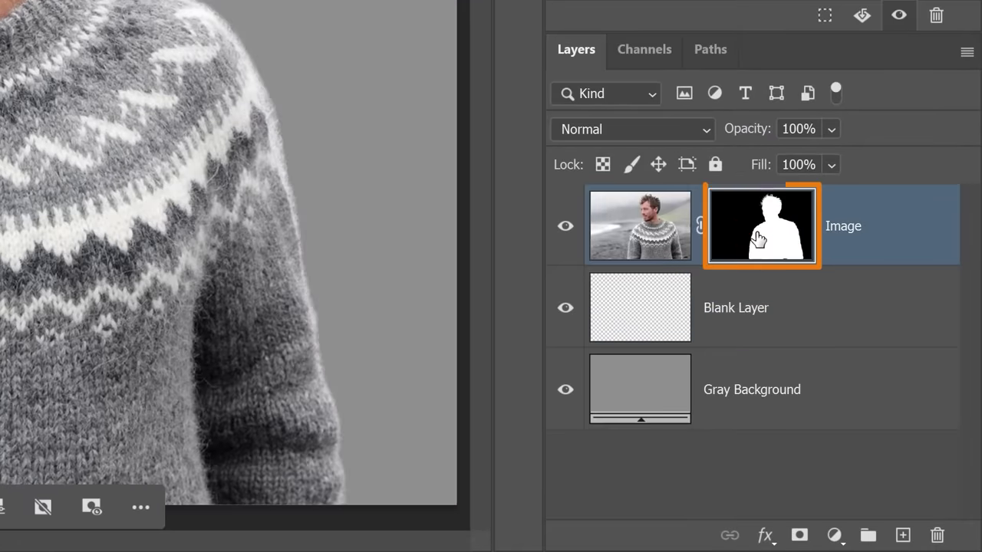
left_click(749, 311)
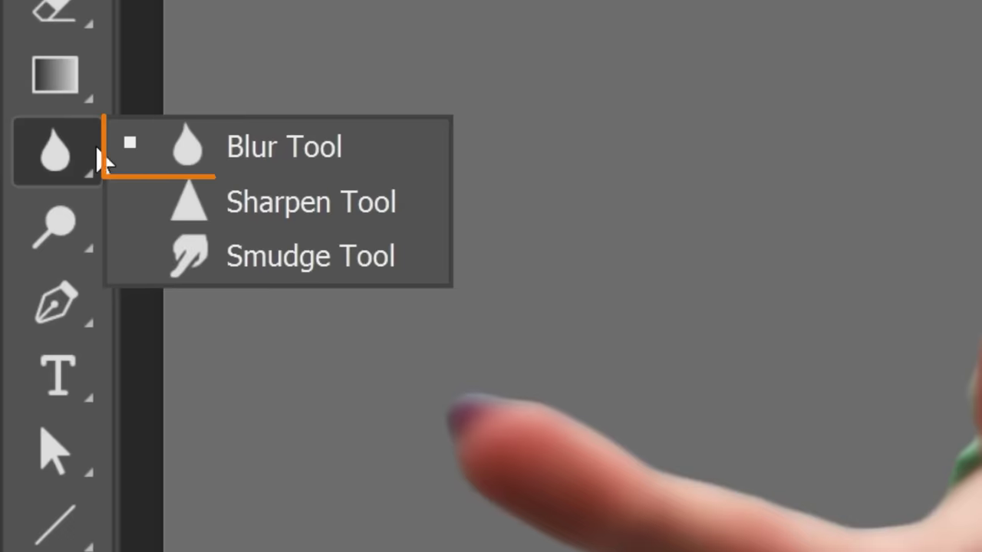
- Switch to the Blur tool and view the Photo layer mask alone, then return to normal view
left_click(412, 157)
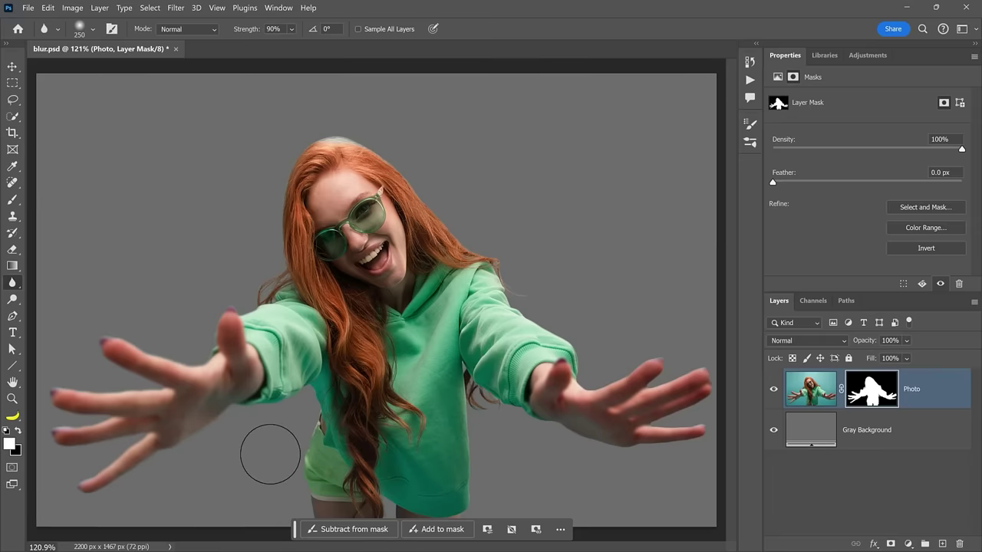
left_click(871, 396, "alt")
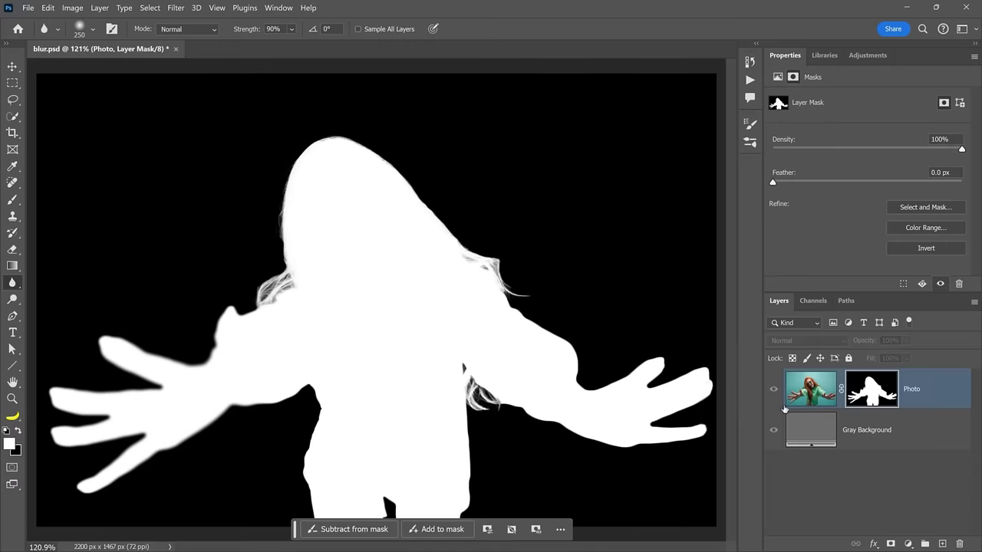
left_click(873, 392, "alt")
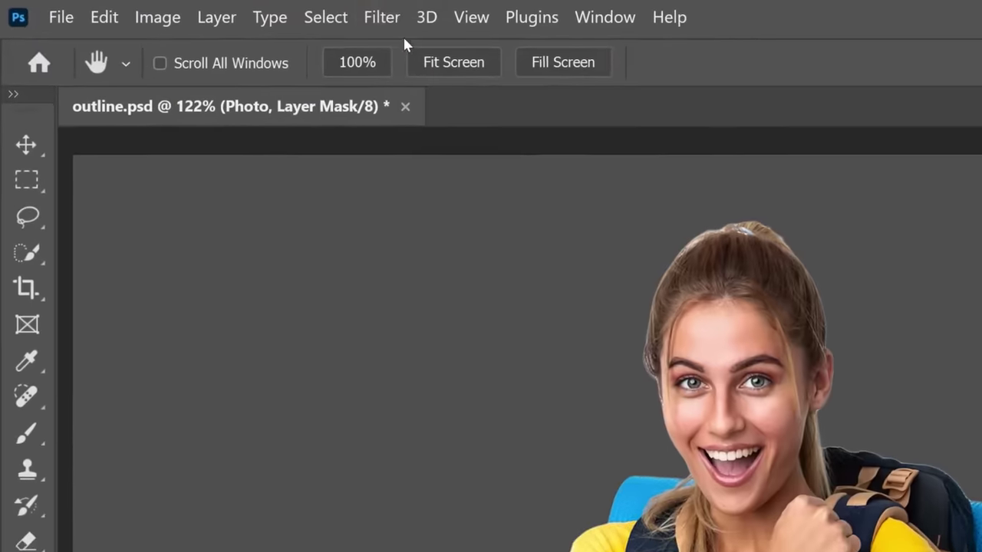
- Apply Filter > Other > Minimum to the backpacker's mask with Roundness preserved at 1.4 px
left_click(382, 17)
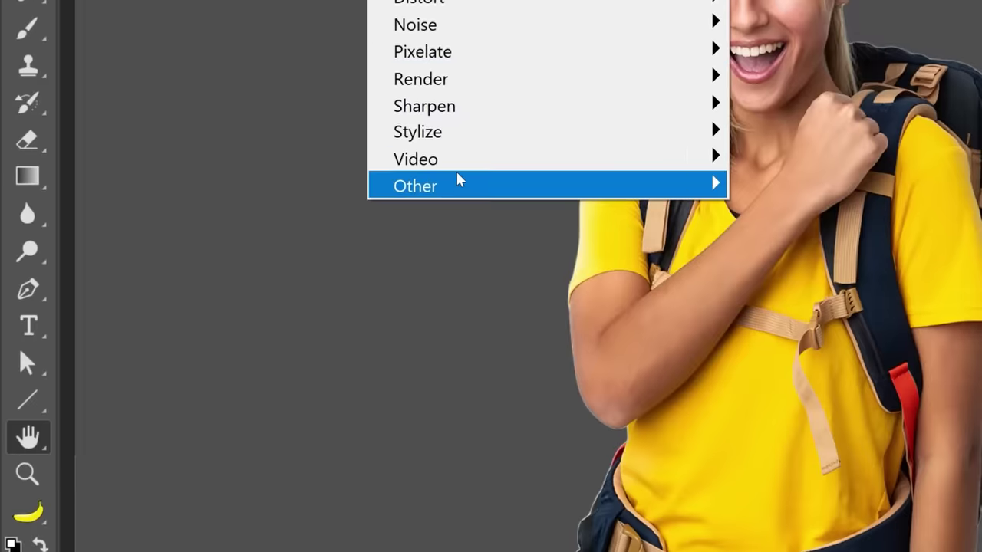
mouse_move(539, 181)
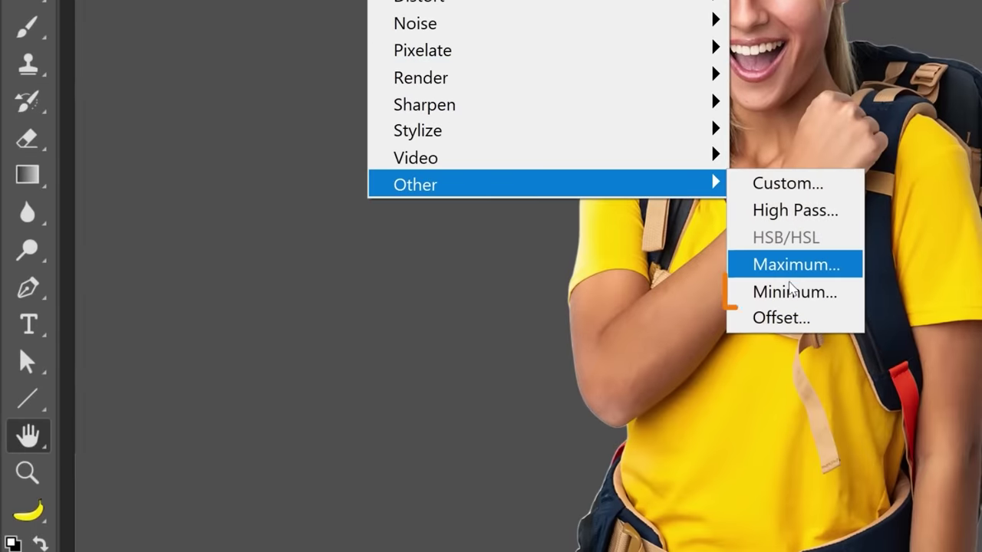
left_click(844, 293)
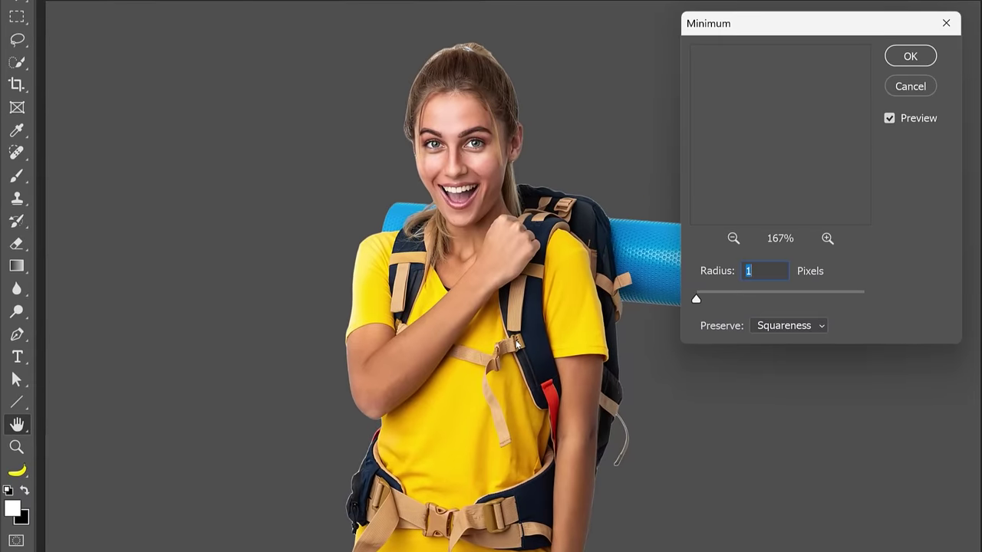
left_click(790, 328)
left_click(763, 355)
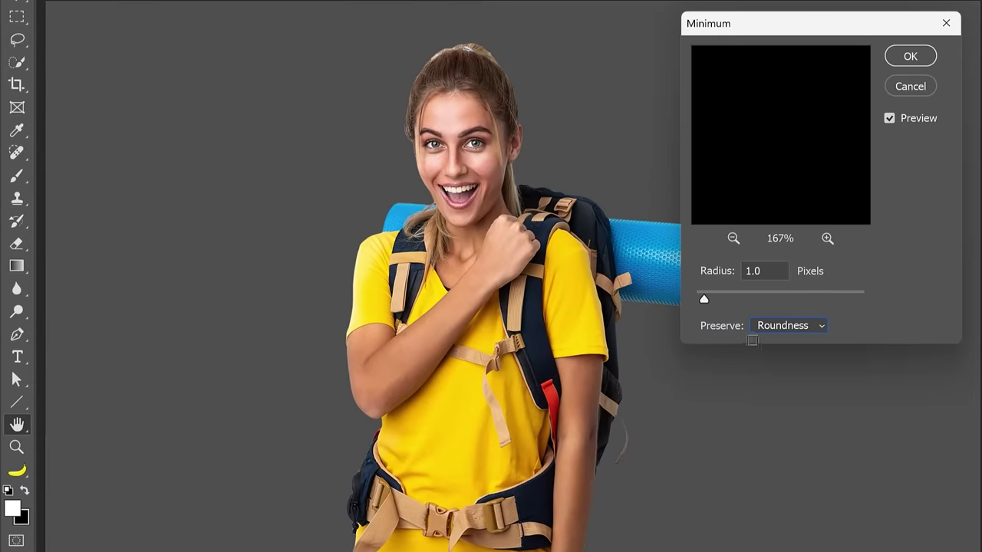
mouse_move(705, 300)
left_mouse_down()
mouse_move(728, 302)
mouse_move(642, 308)
left_mouse_up()
left_click(749, 301)
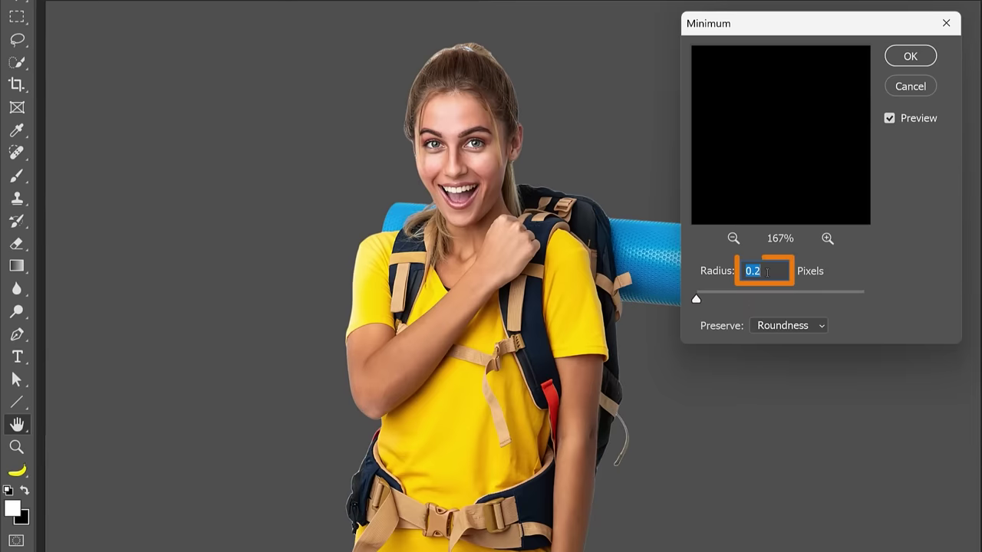
key("Up")
key("Up")
key("Up")
key("Up")
key("Up")
key("Up")
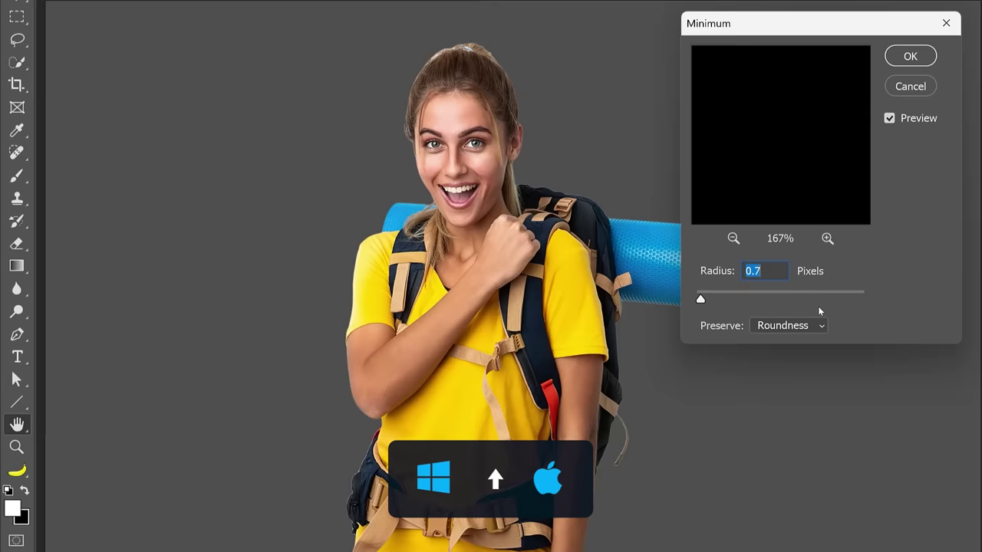
key("Up")
key("Up")
key("Up")
key("Up")
key("Up")
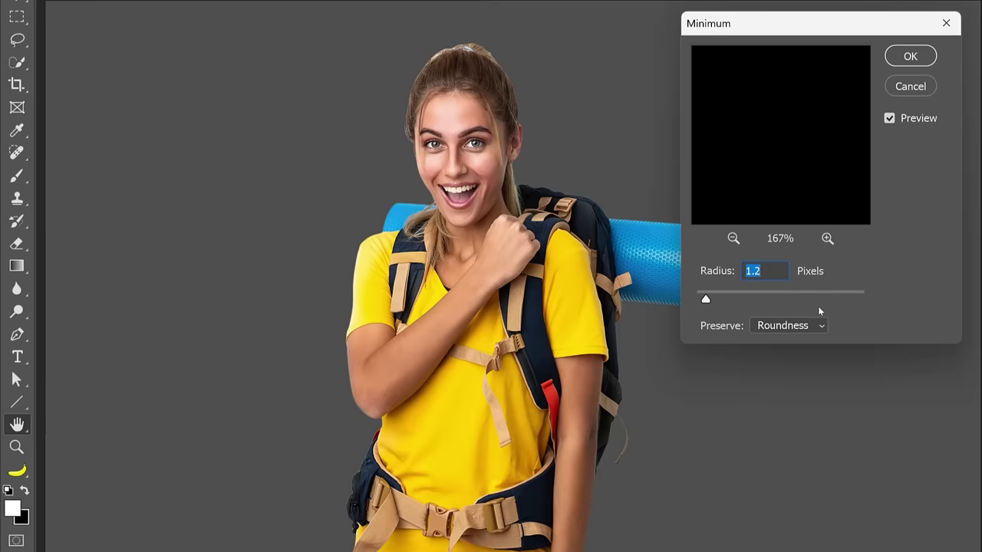
key("Up")
key("Return")
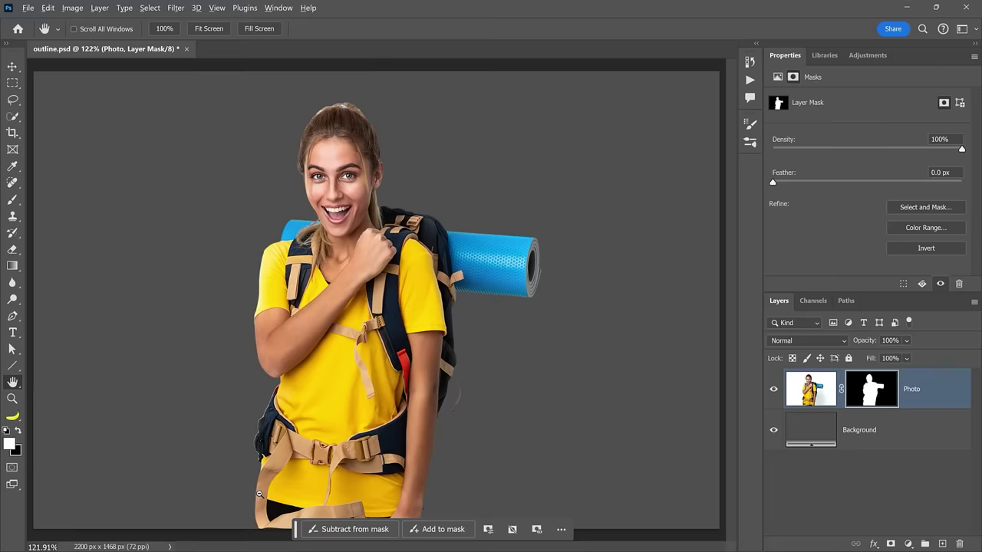
- Zoom in on the waist and lasso-select the backpack's left edge
left_click_drag(260, 495, 259, 494)
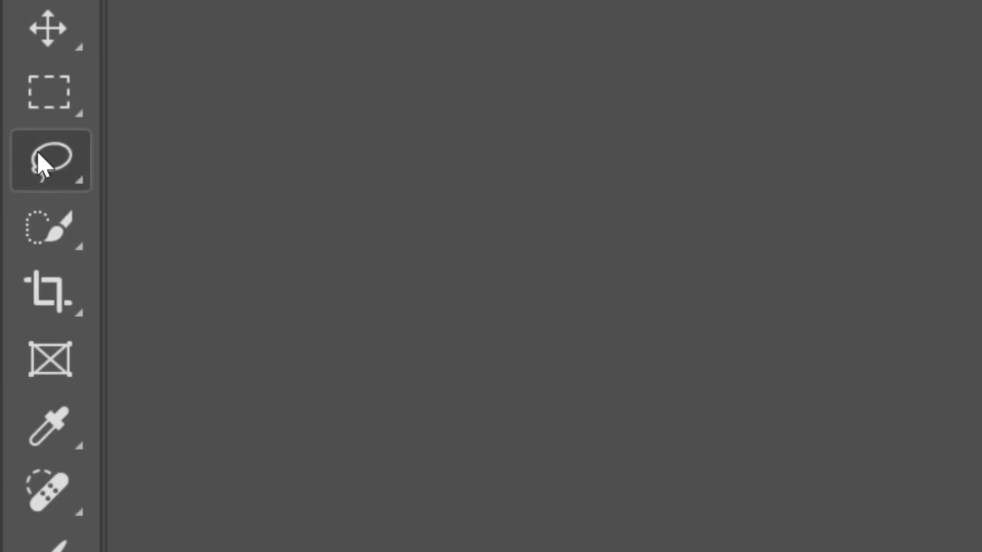
left_click_drag(13, 99, 55, 99)
left_click_drag(216, 154, 313, 186)
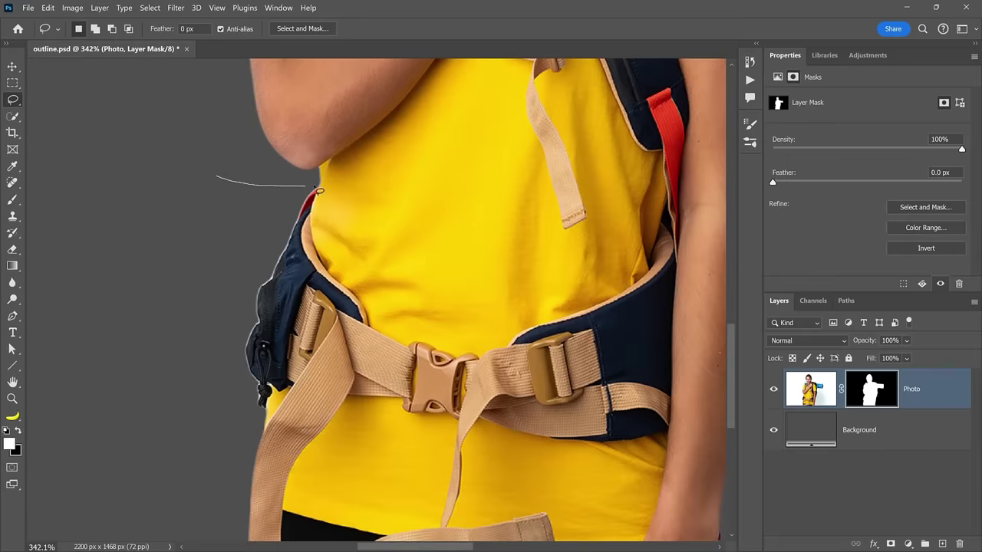
left_click_drag(221, 325, 216, 181)
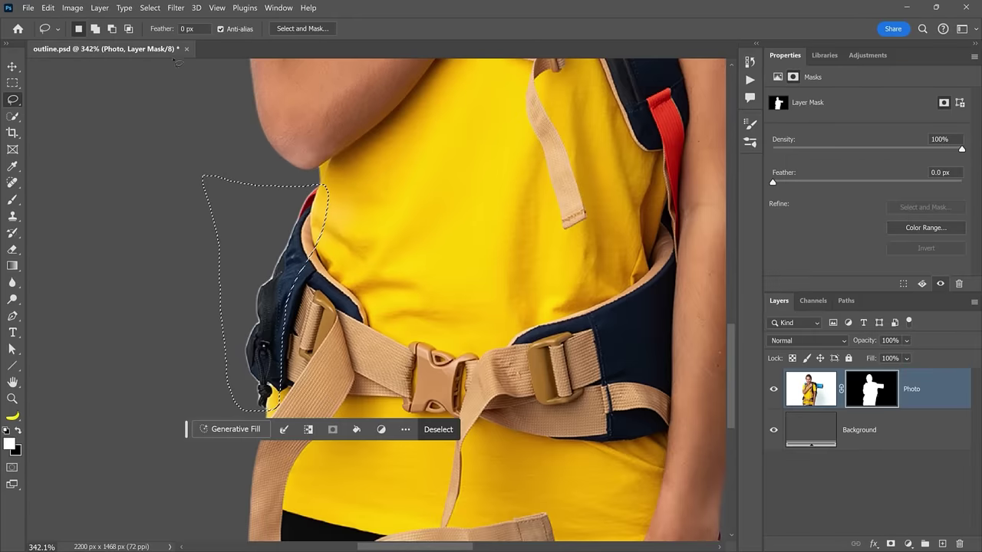
- Open the Minimum filter for that selection and raise the radius to 2.8 px
left_click(175, 8)
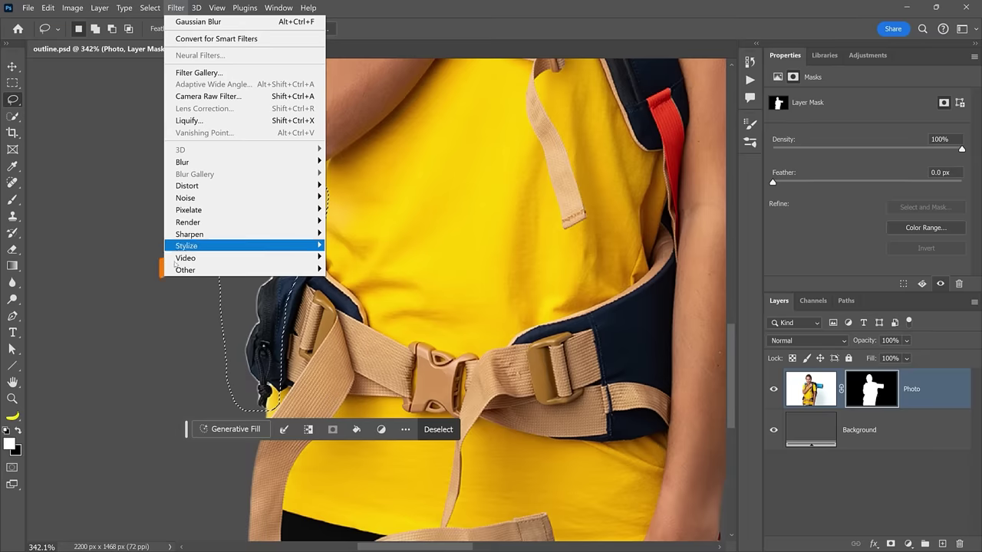
mouse_move(316, 271)
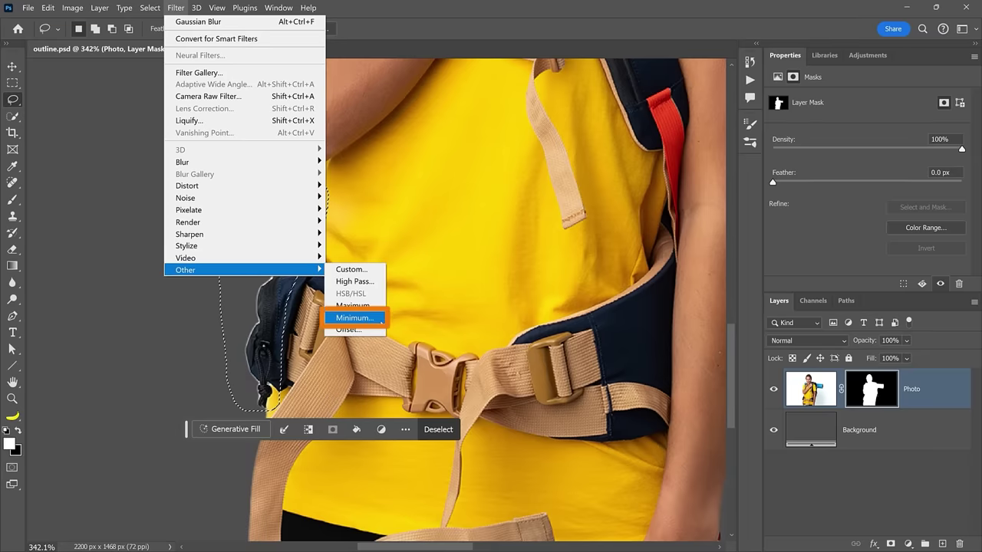
left_click(361, 317)
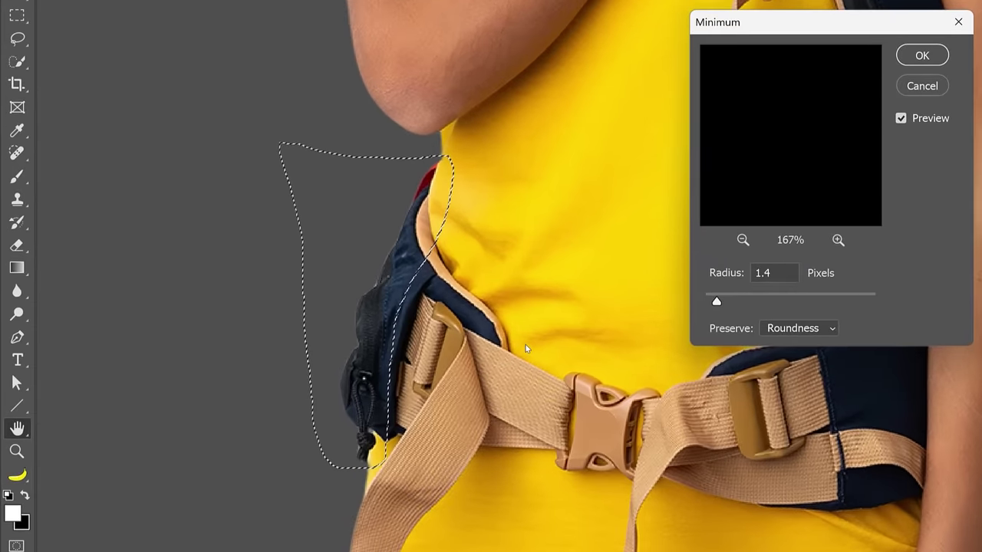
left_click_drag(716, 301, 729, 304)
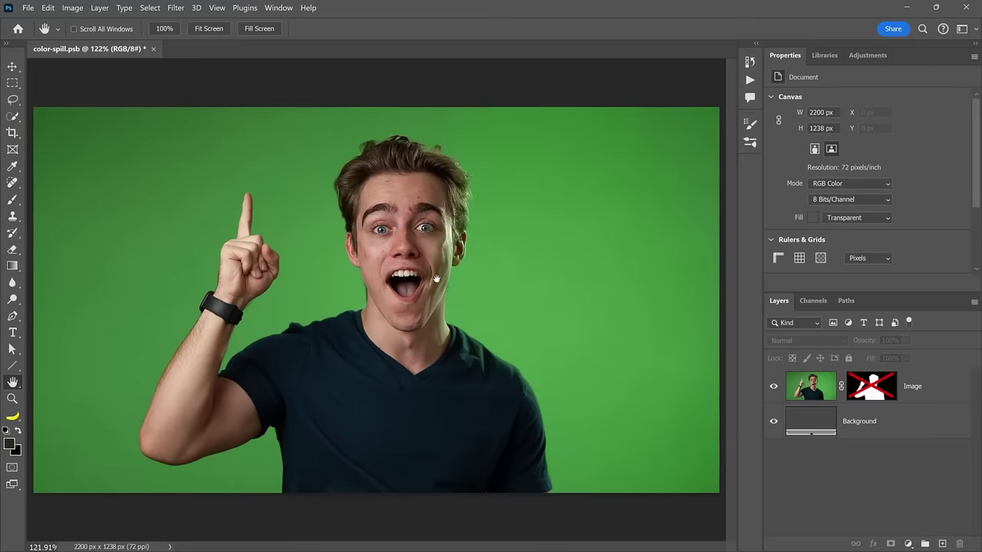
- Re-enable the Image mask and add a new layer clipped to Image with Ctrl+Alt+G, using Color blend mode
left_click(872, 392, "shift")
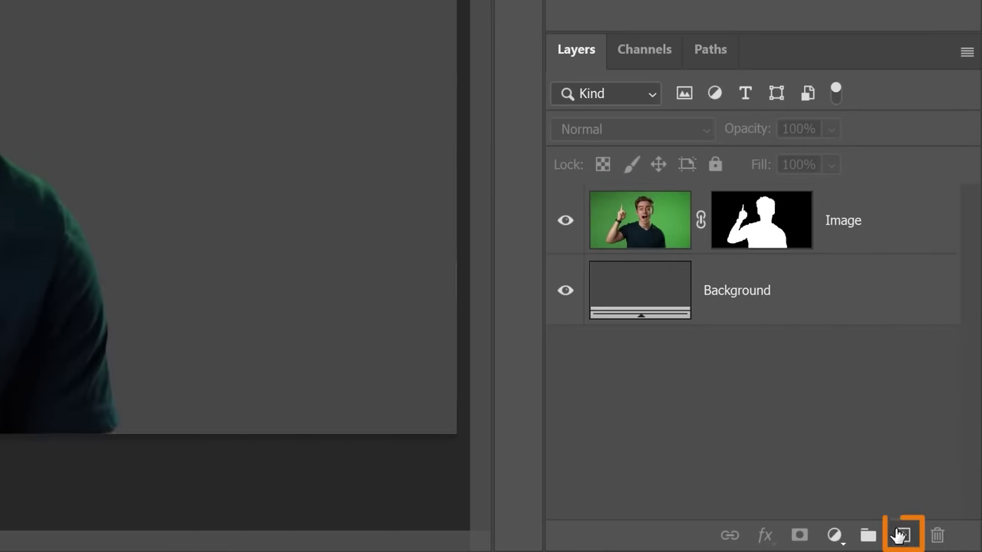
left_click(899, 534)
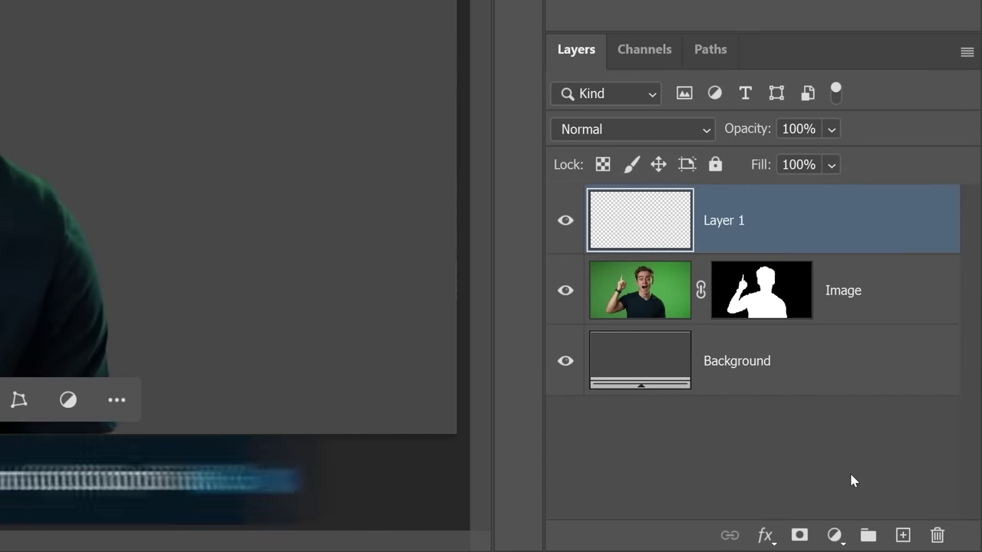
key("ctrl+alt+g")
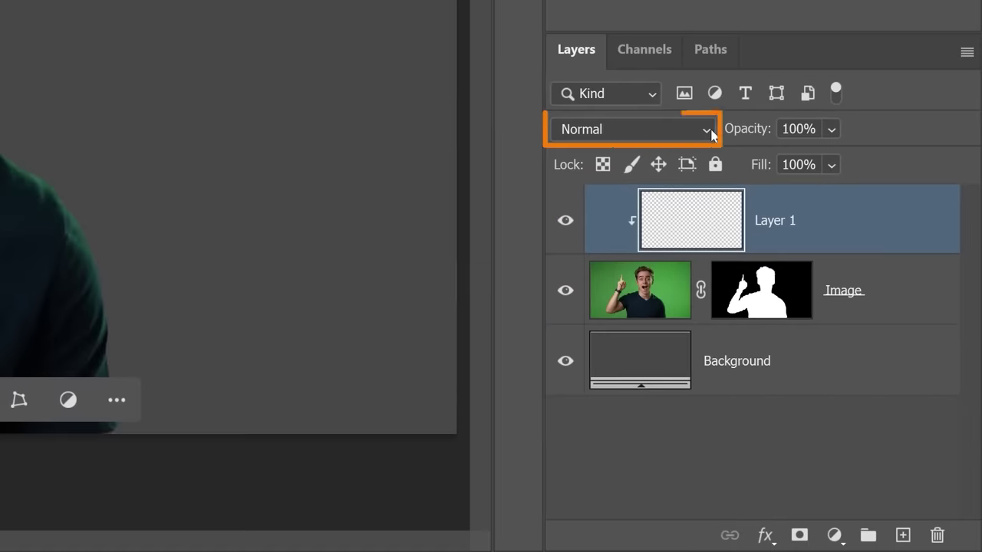
left_click(707, 131)
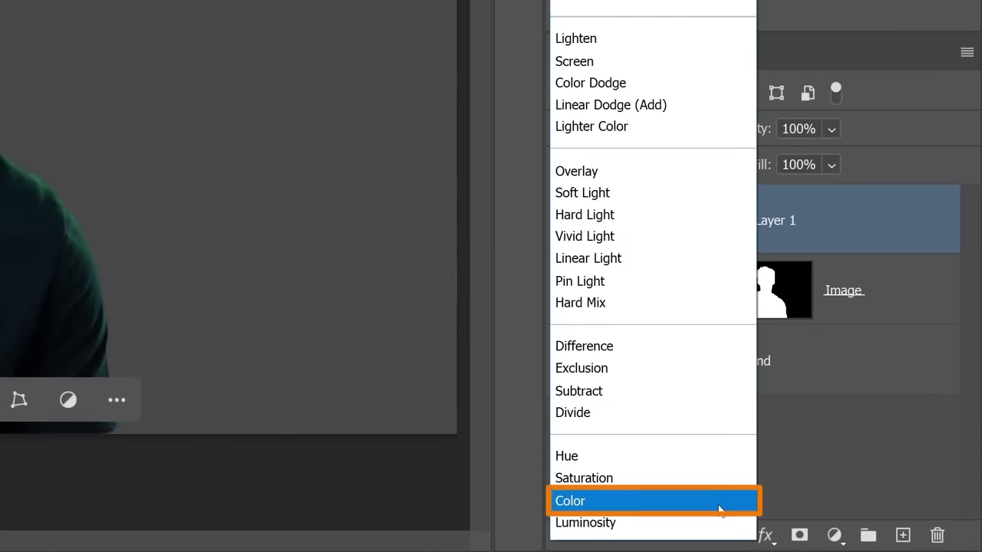
left_click(719, 500)
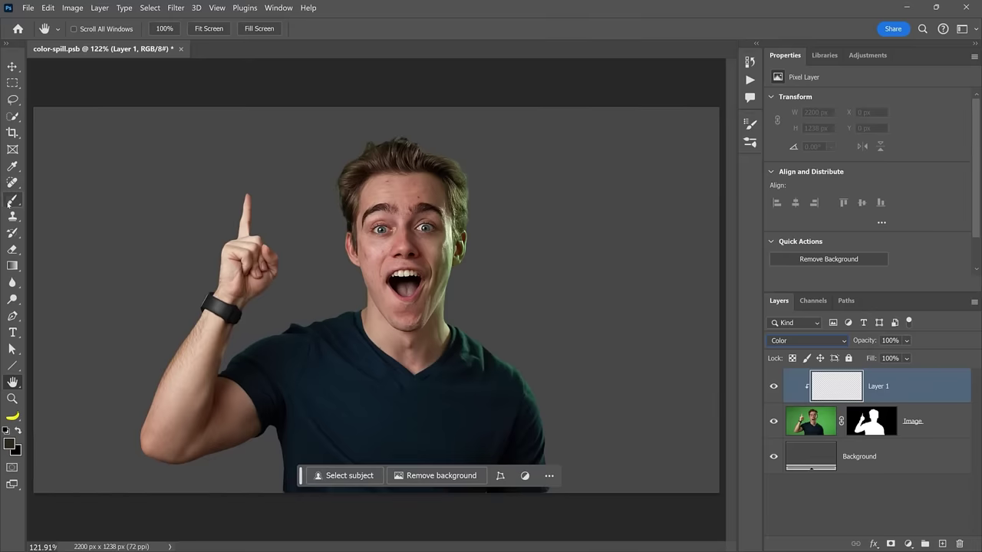
- With the standard Brush, set Layer 1 to 63% opacity, sample the shirt colour, and hide the layer to compare
left_click(12, 200)
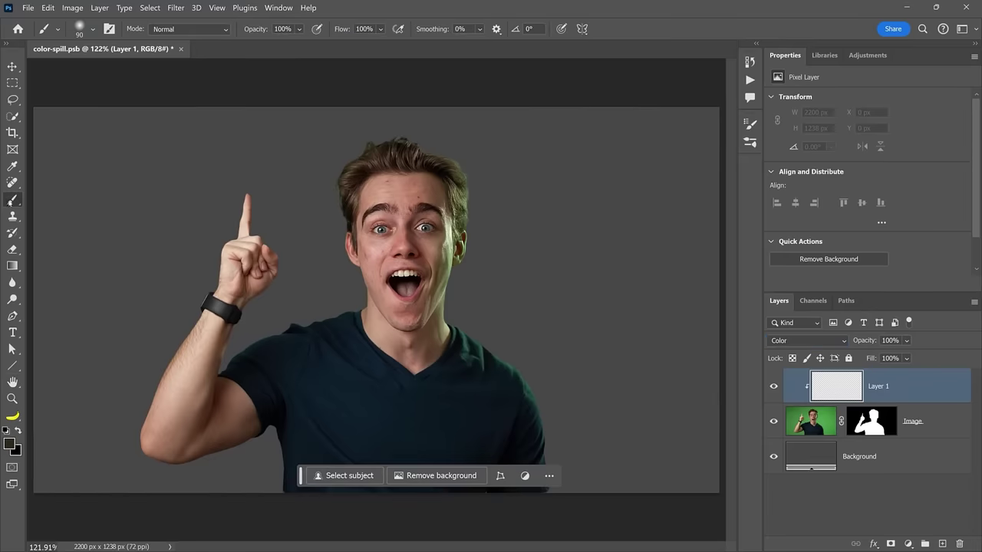
right_click(12, 200)
left_click(77, 195)
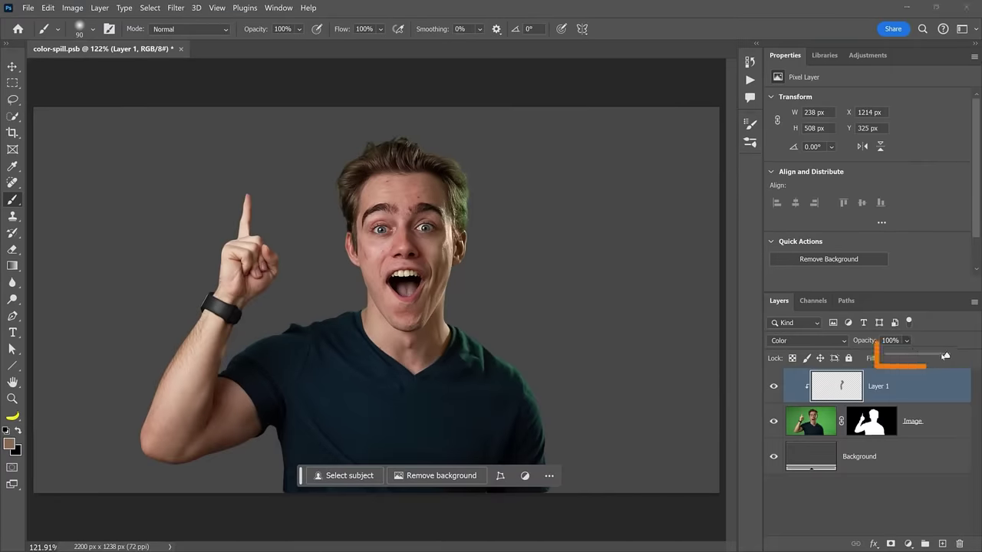
left_click_drag(947, 355, 924, 355)
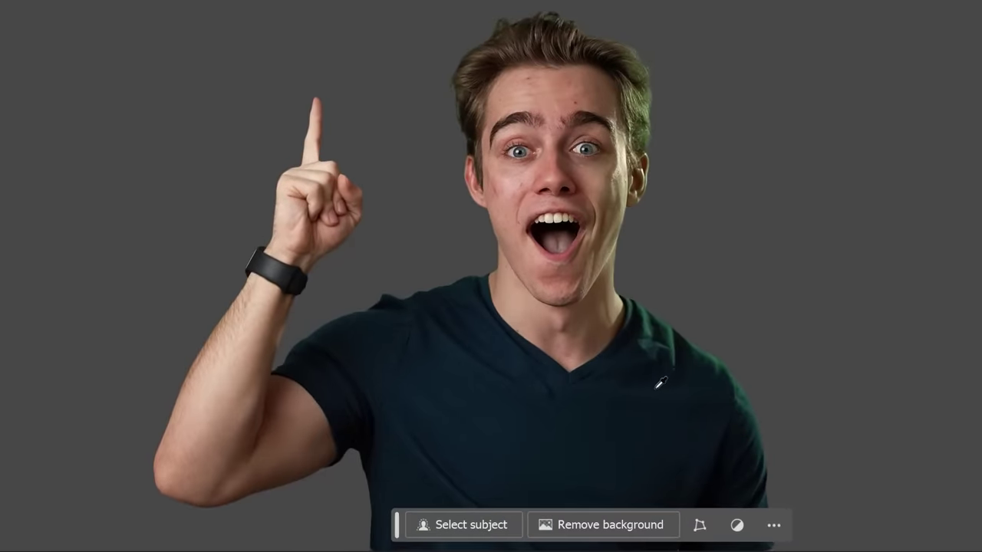
left_click(646, 357)
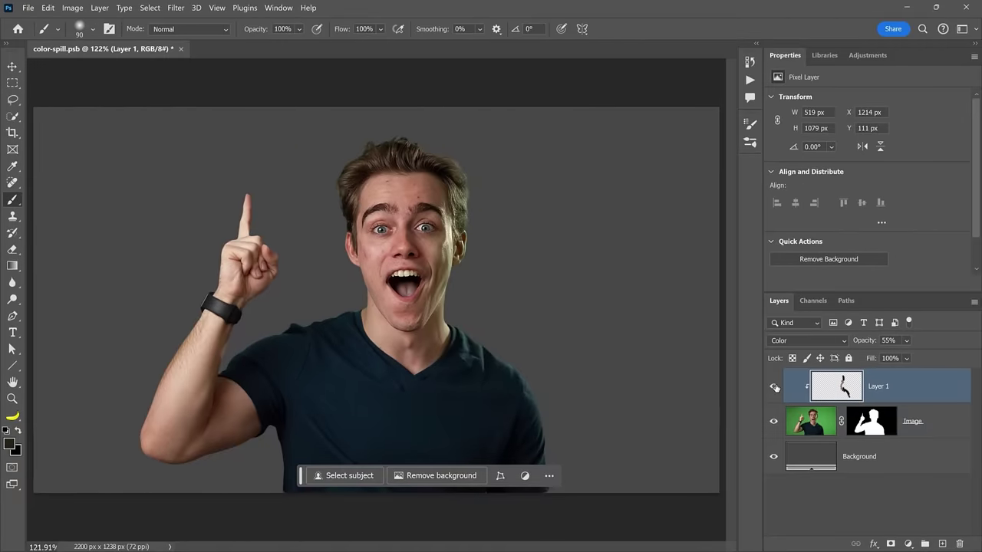
left_click(774, 388)
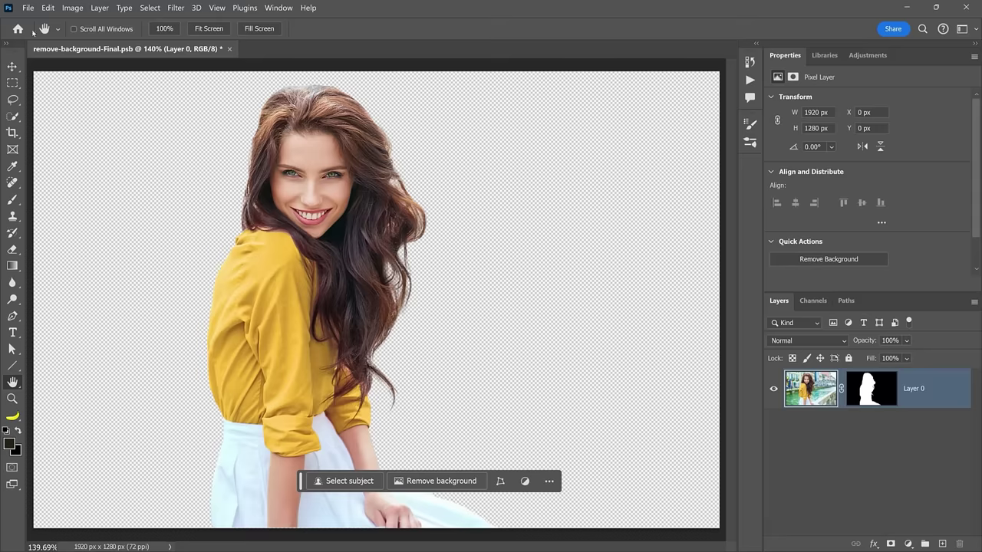
- Open File > Export > Export As for the woman cutout as a transparent PNG
left_click(27, 8)
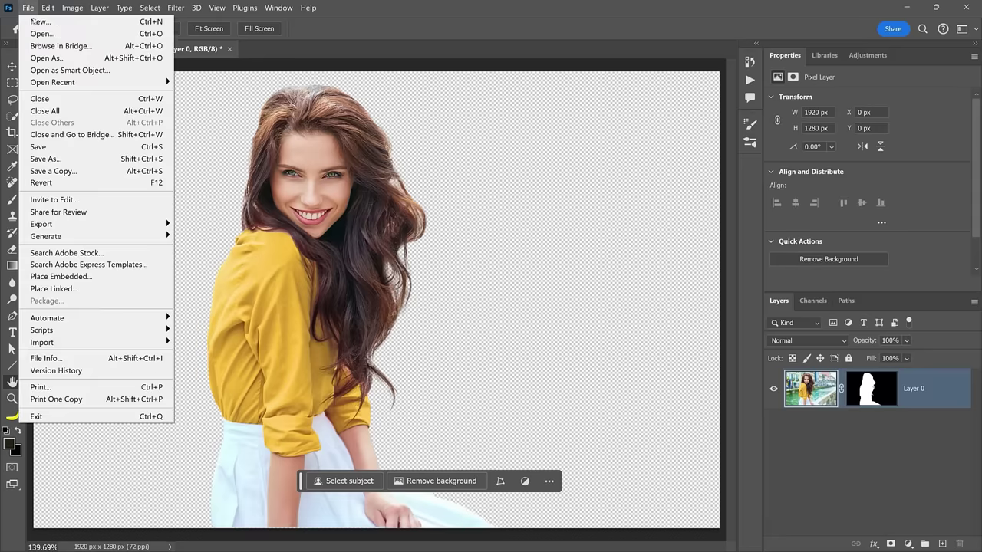
mouse_move(58, 223)
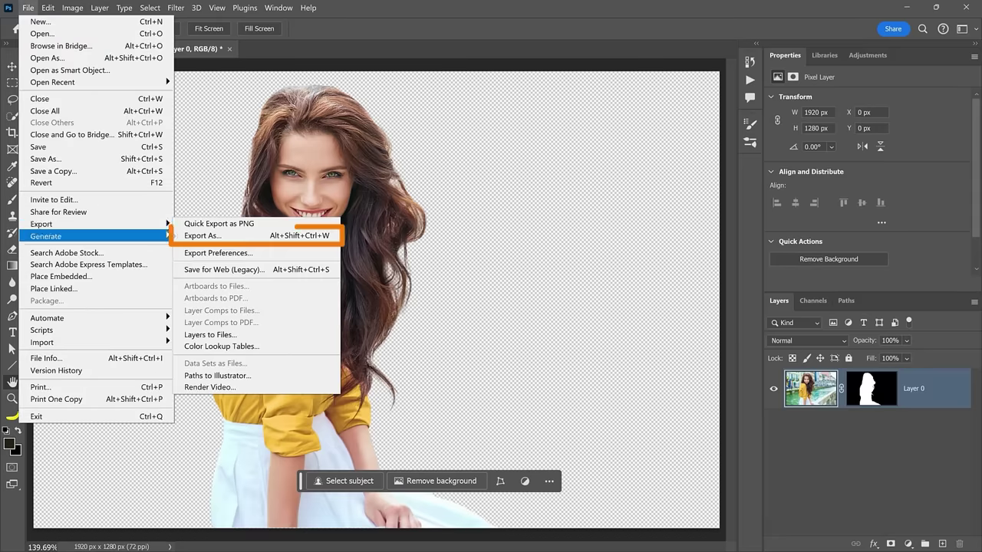
left_click(202, 235)
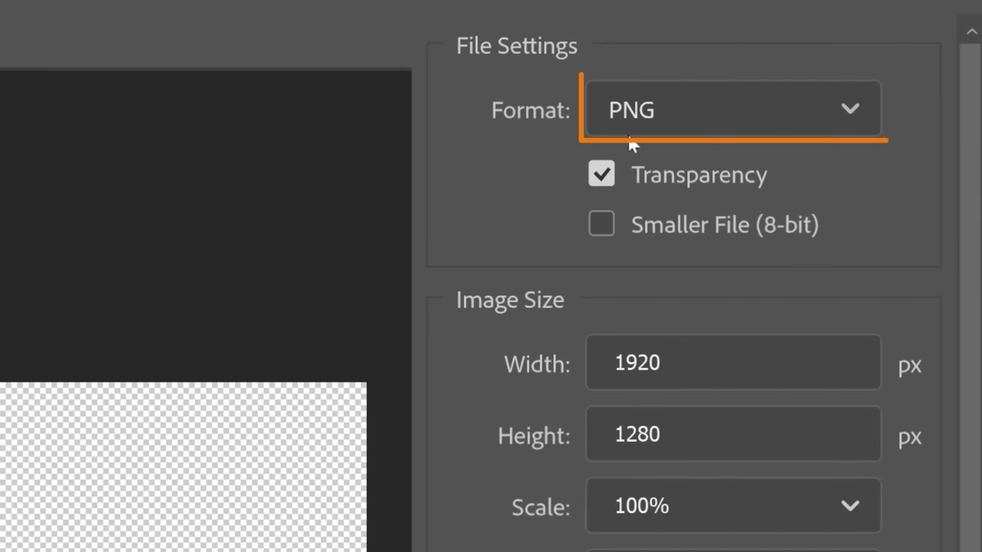